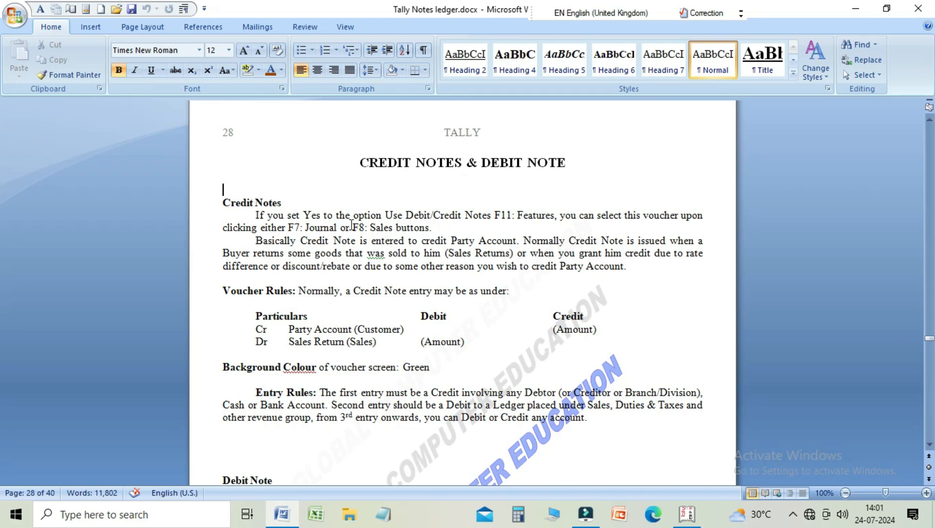
Step: Go over the Credit Notes feature setting and voucher rules in the notes, and switch to Tally.ERP 9
left_click(502, 215)
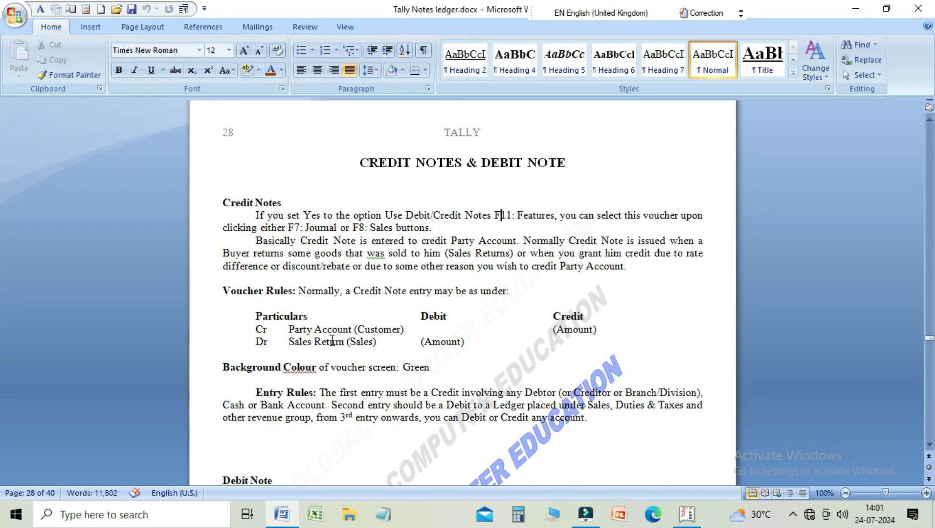
left_click(312, 332)
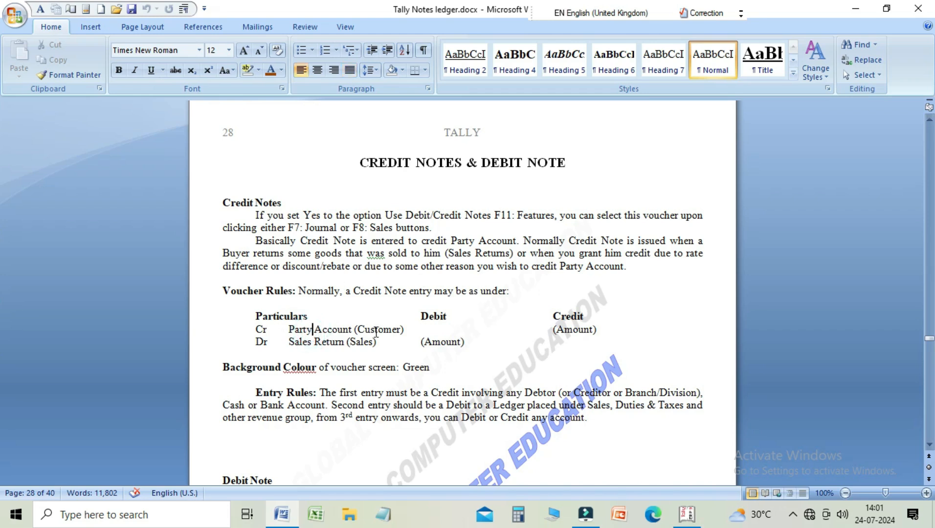
left_click(381, 343)
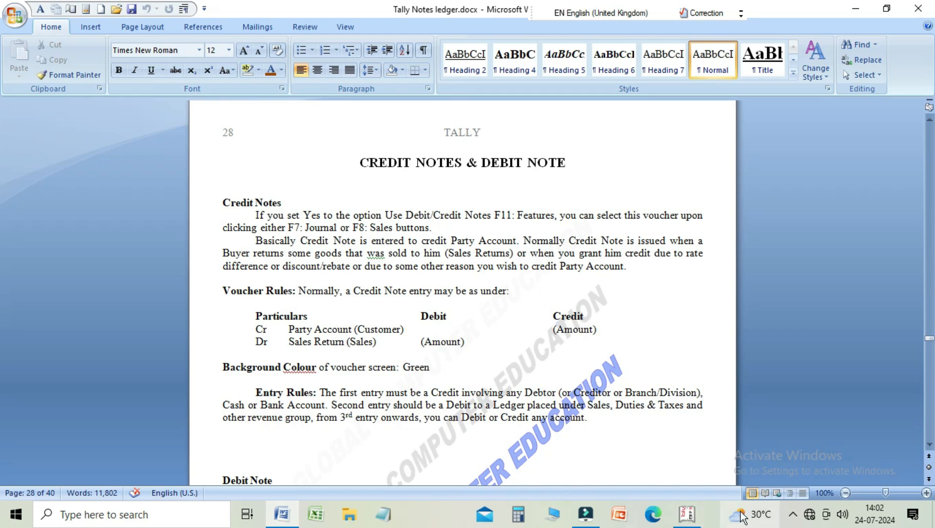
mouse_move(687, 517)
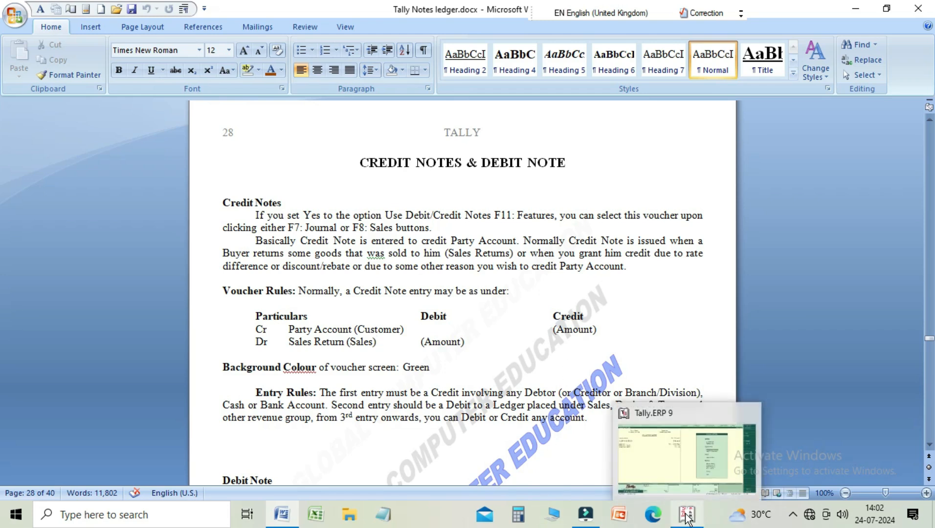
left_click(673, 460)
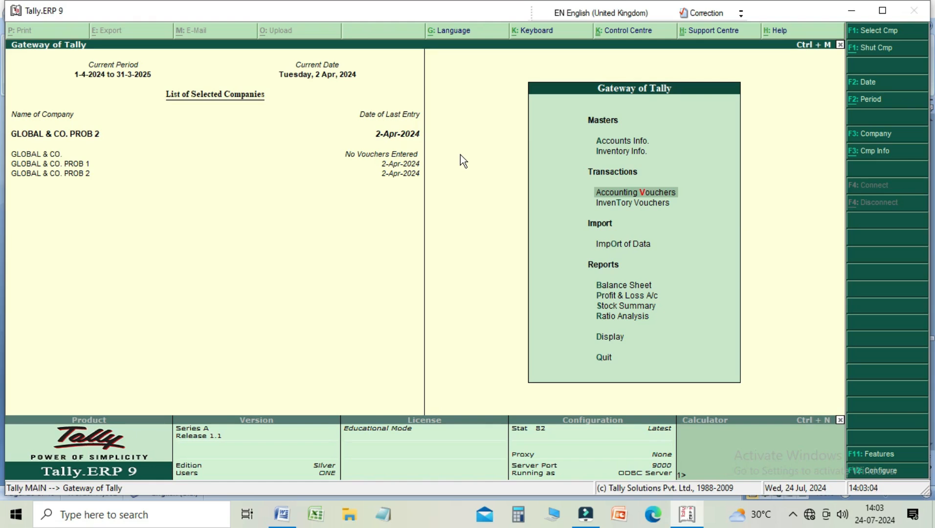
Step: Open the creation form for a single ledger in the company's accounts masters
key("Up")
key("Up")
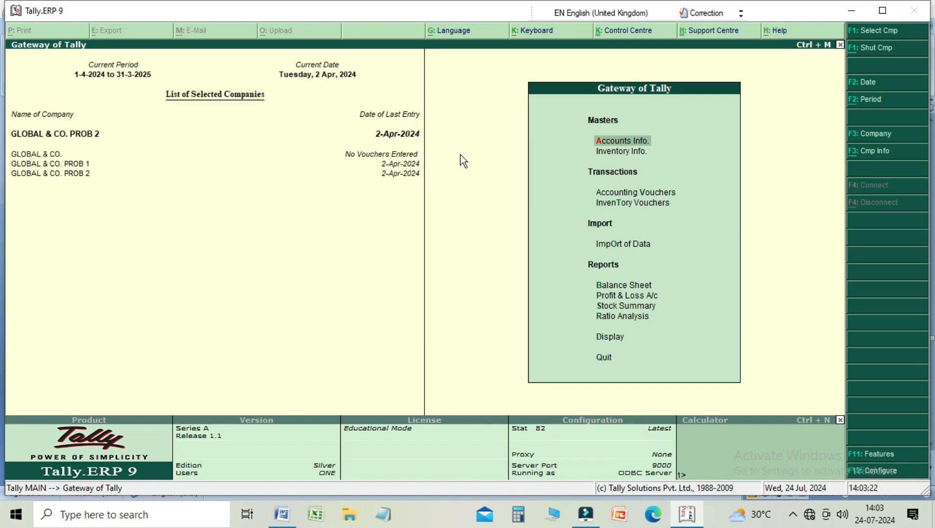
key("Return")
key("Down")
key("Return")
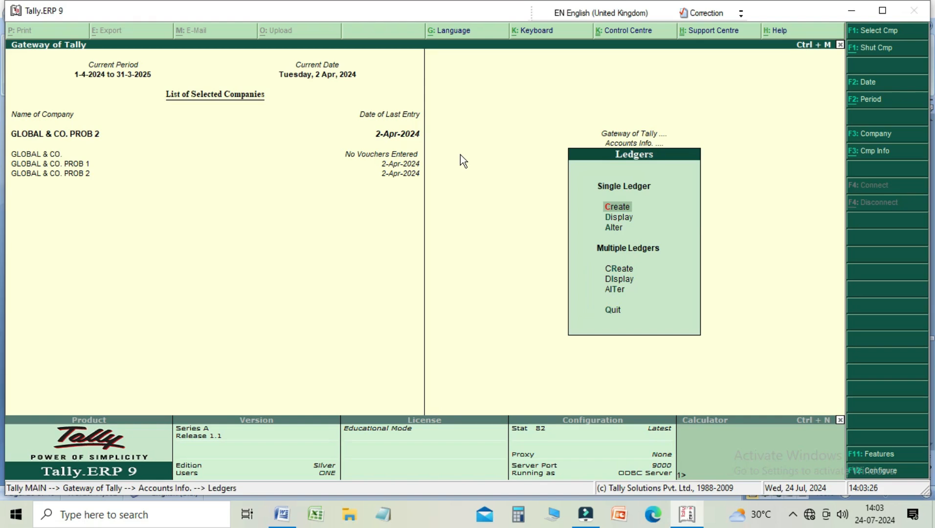
key("Return")
Step: Name the new ledger SALE RETURN A/C
type("SALRE")
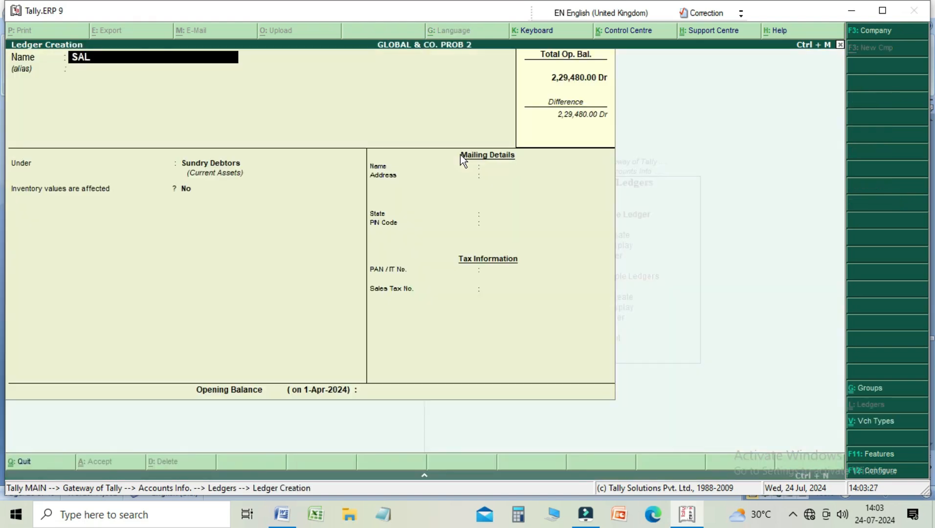
key("BackSpace")
key("BackSpace")
key("BackSpace")
type("KE")
key("BackSpace")
key("BackSpace")
type("LE RETURN A/C")
key("Return")
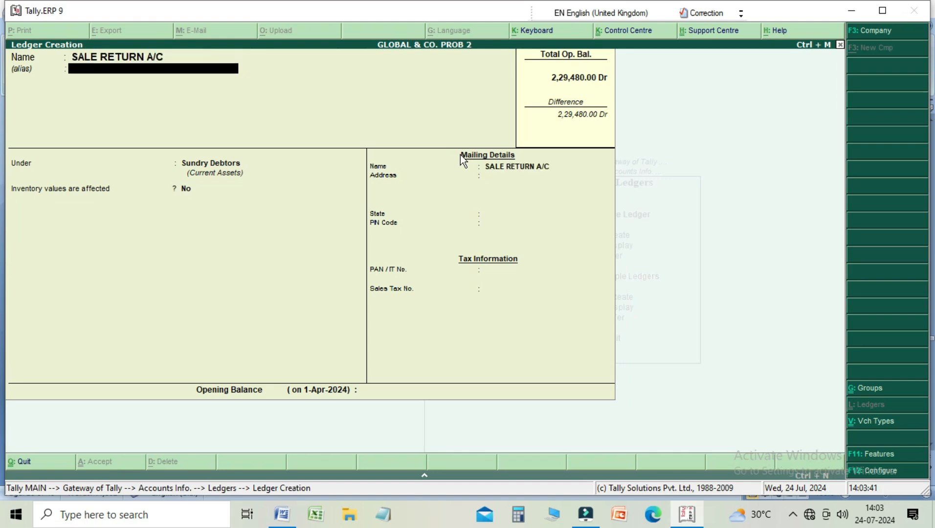
Step: Place the sale return ledger under Sales Accounts with inventory values affected, leave the opening balance empty, and save it
key("Return")
key("Up")
key("Up")
key("Up")
key("Up")
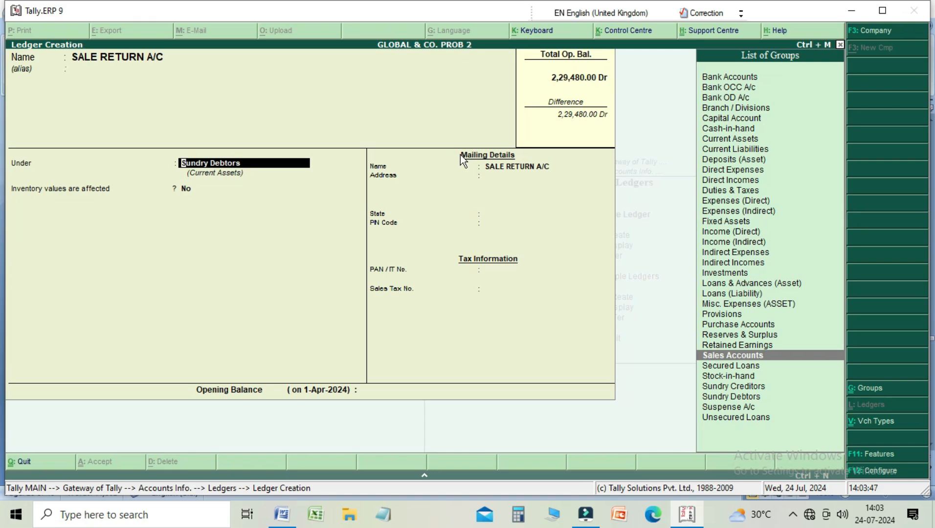
key("Return")
key("Return")
key("Return")
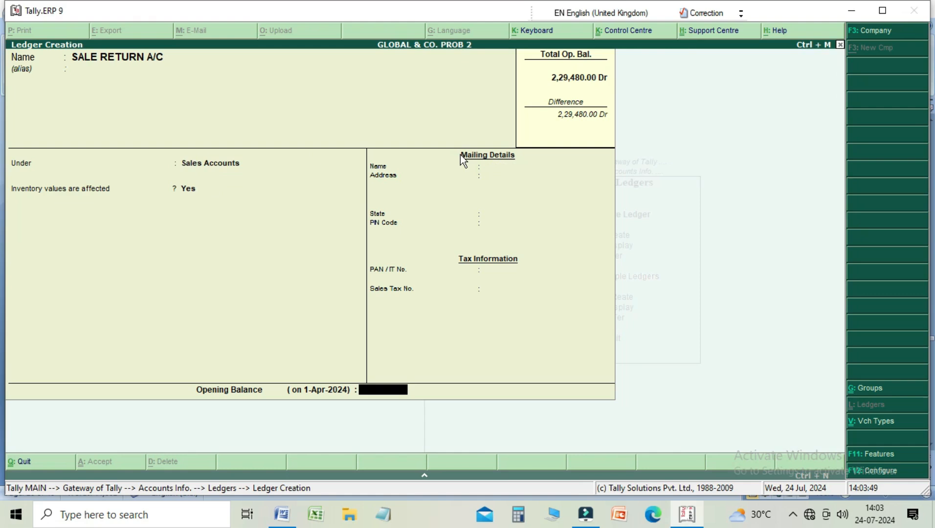
key("Return")
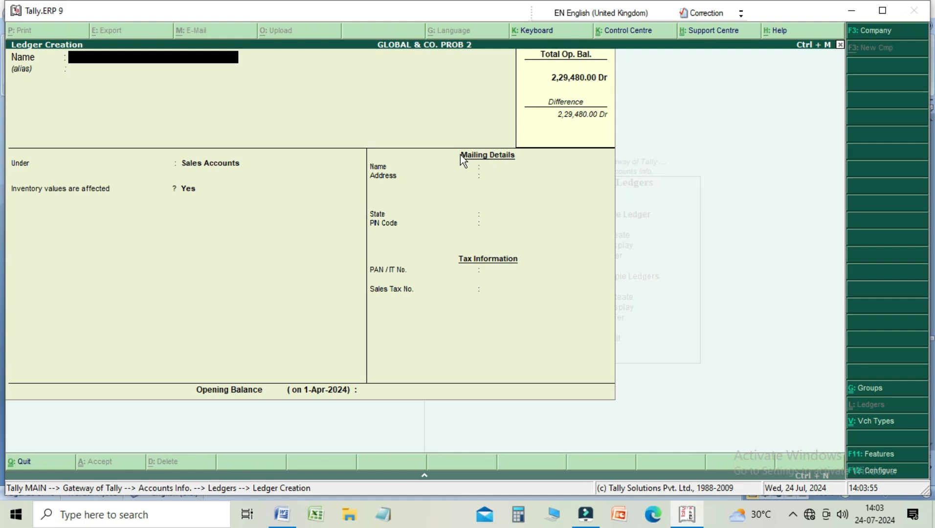
Step: Name the second new ledger DISCOUNT ON SALE and leave its alias empty
type("DISCOUNT O")
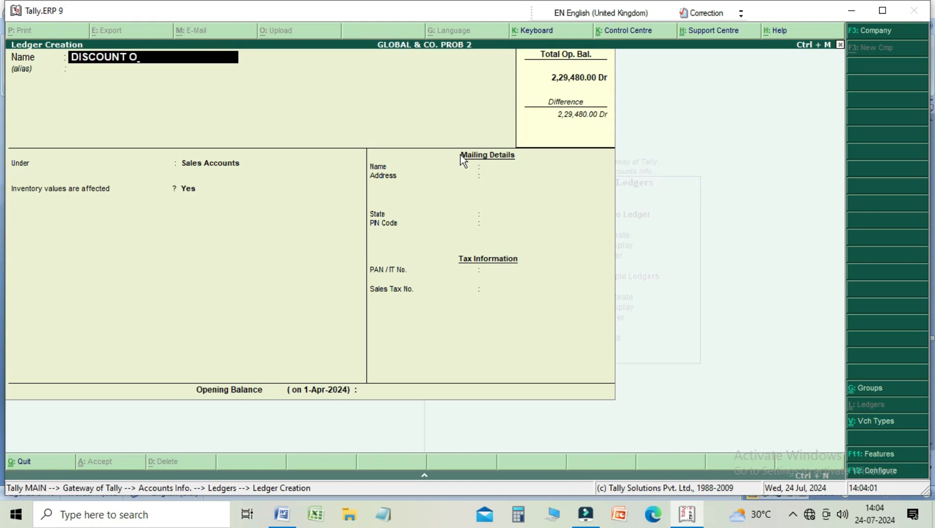
type("N SALE")
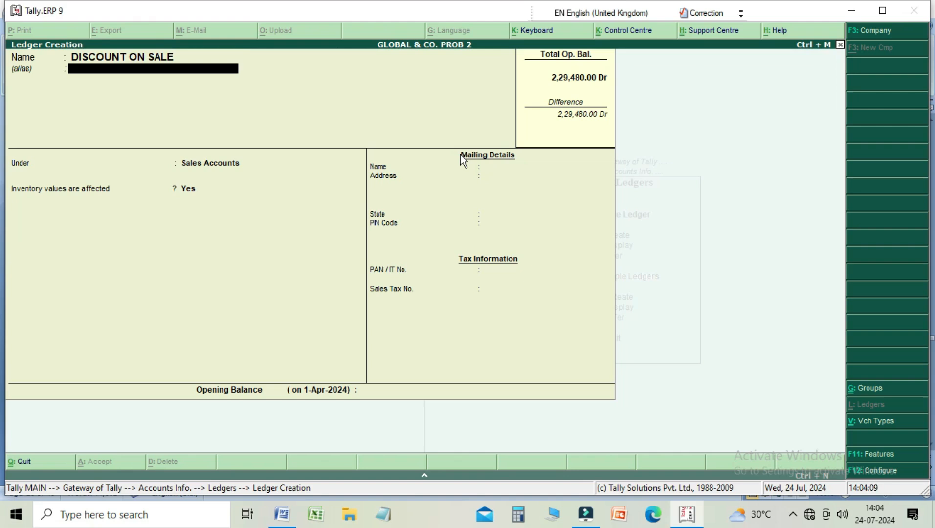
key("Return")
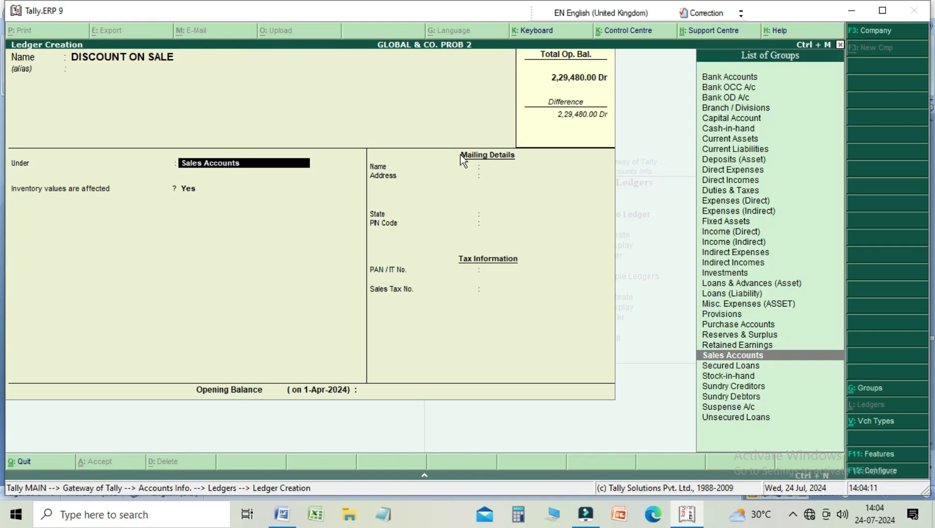
Step: Place the discount ledger under Indirect Expenses with inventory values affected set to No, and save it
key("Up")
key("Up")
key("Up")
key("Up")
key("Up")
key("Up")
key("Up")
key("Up")
key("Up")
key("Up")
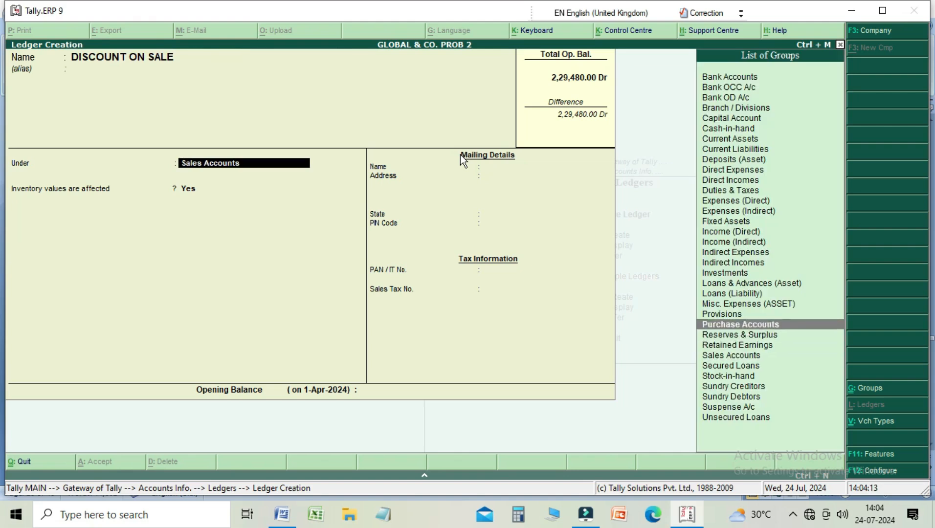
key("Return")
key("Return")
key("Return")
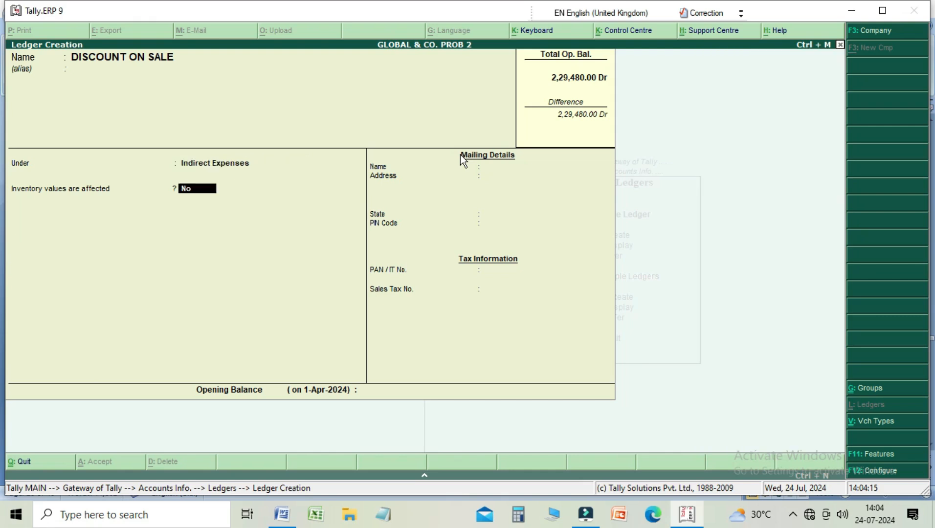
key("Return")
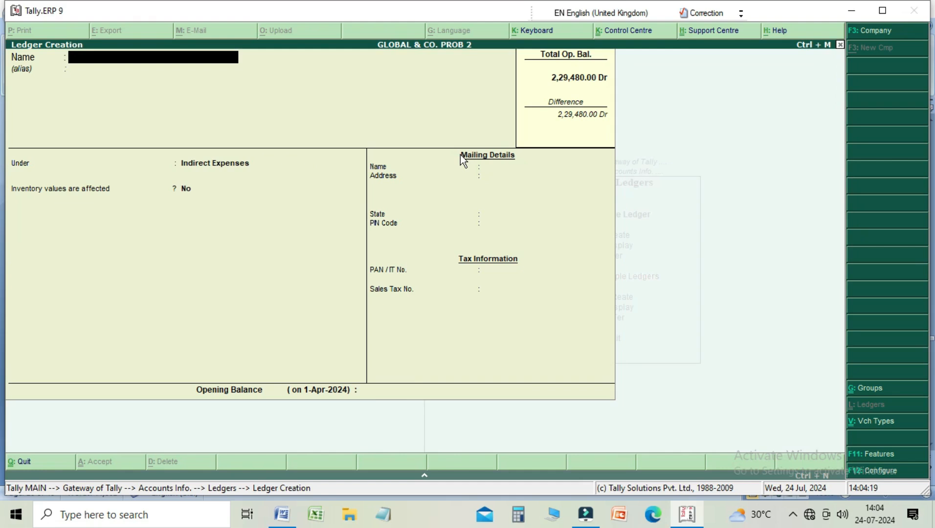
Step: Leave ledger creation and open a new Sales voucher in Accounting Vouchers
key("Escape")
key("Return")
key("Escape")
key("Escape")
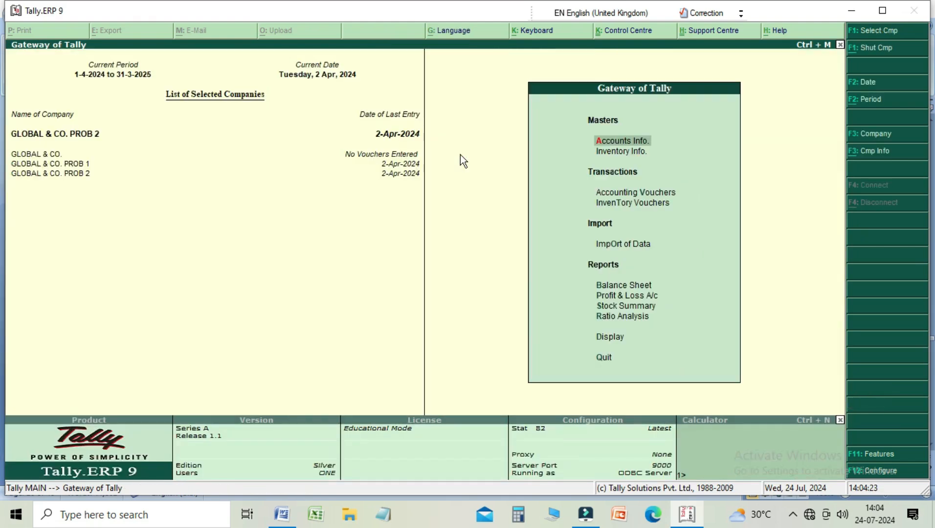
key("Down")
key("Down")
key("Return")
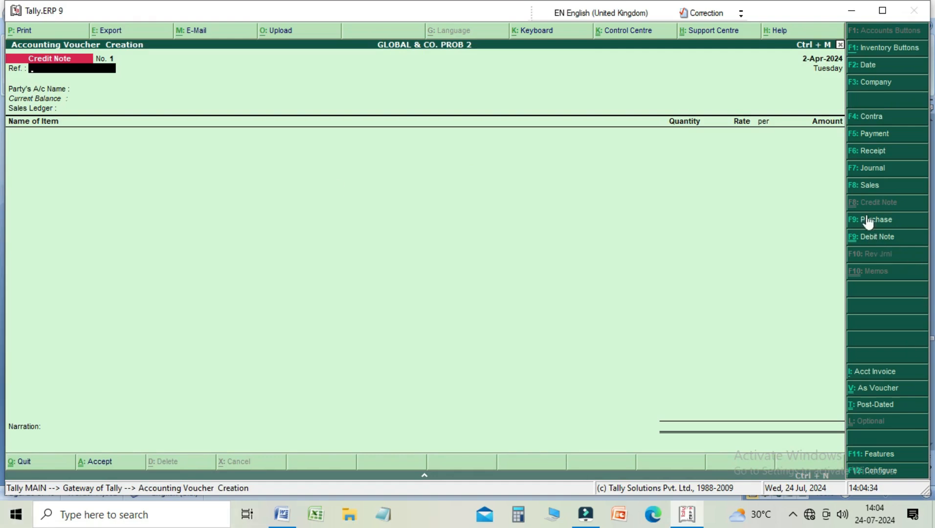
left_click(866, 191)
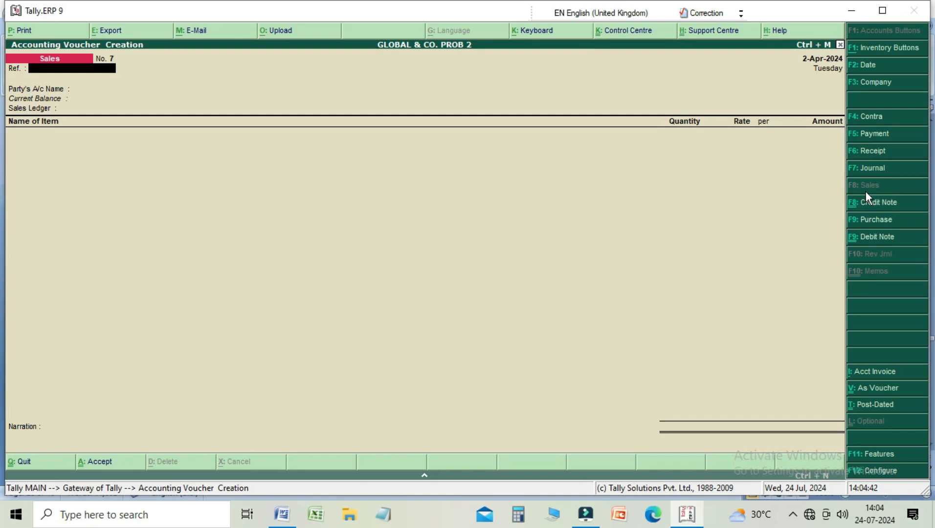
Step: Set the sales voucher's reference to 123 and choose the first listed ledger account as the party
type("123")
key("Return")
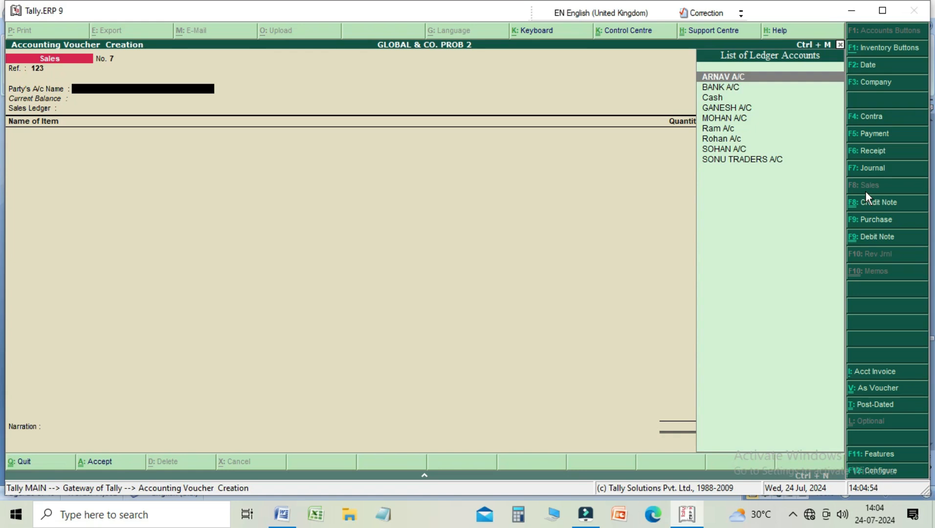
key("Return")
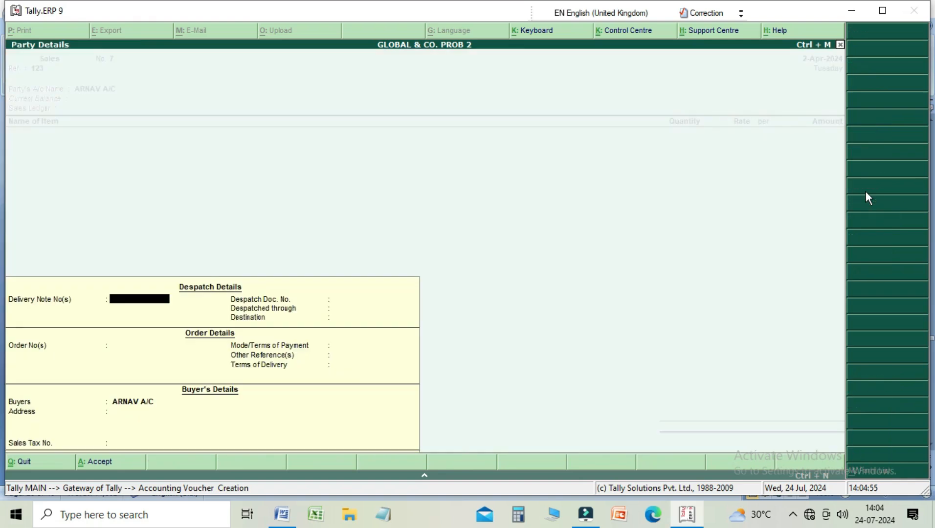
Step: Leave the party's despatch, order and tax details blank, and choose Sale A/c as the sales ledger
key("Return")
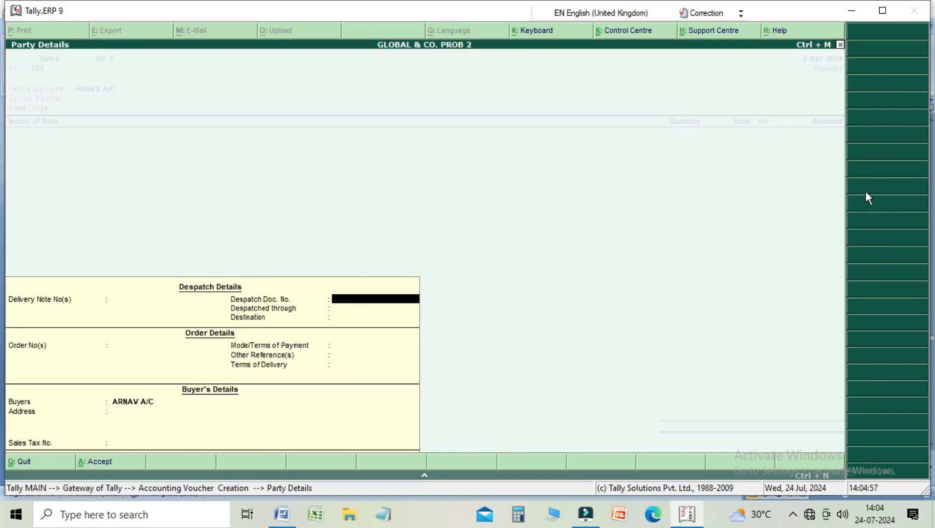
key("Return")
key("Return")
key("Return")
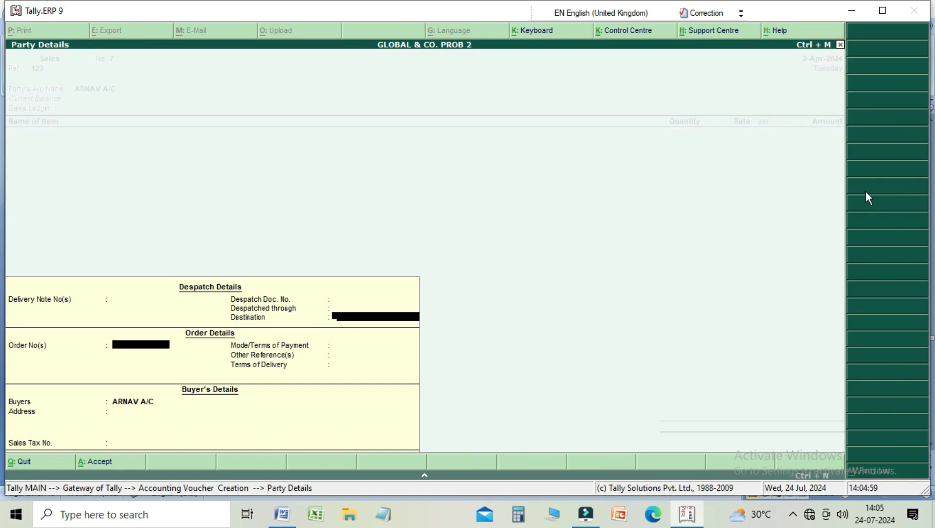
key("Return")
key("Return")
key("Return")
key("Return")
key("Return")
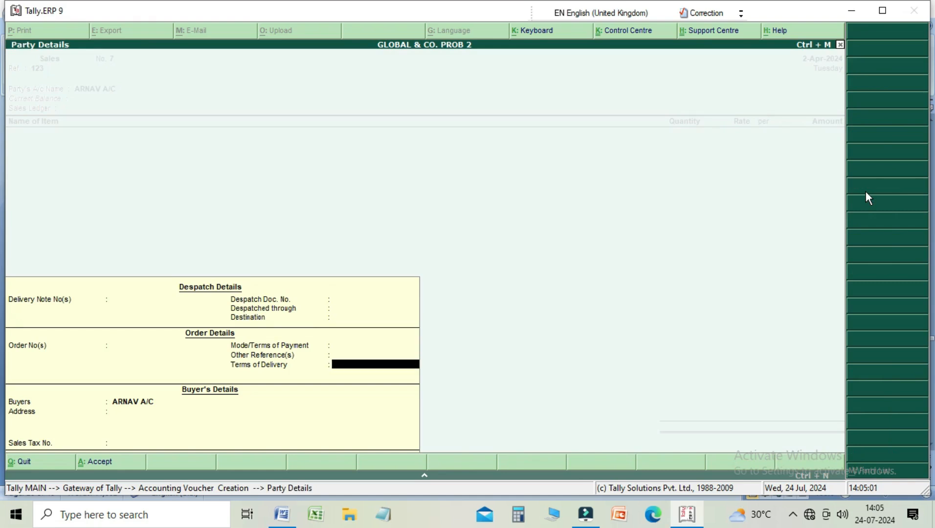
key("Return")
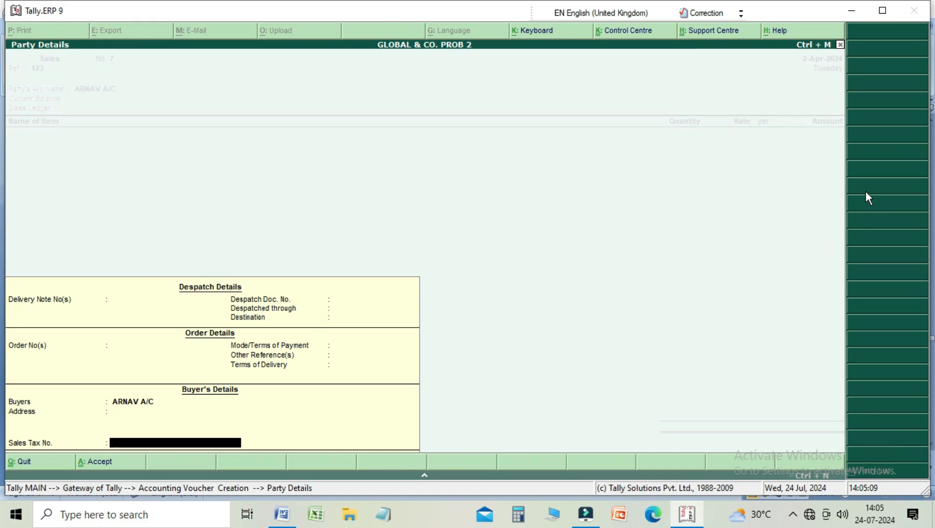
key("Return")
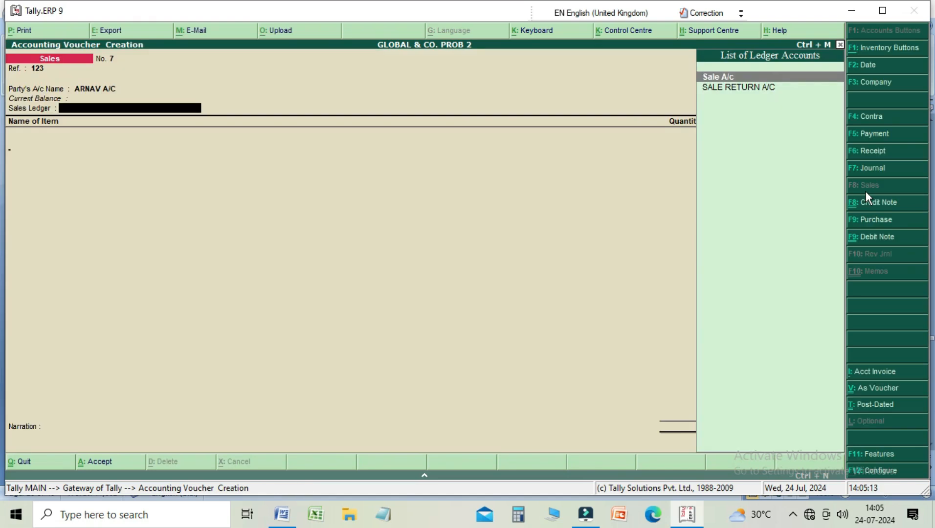
key("Return")
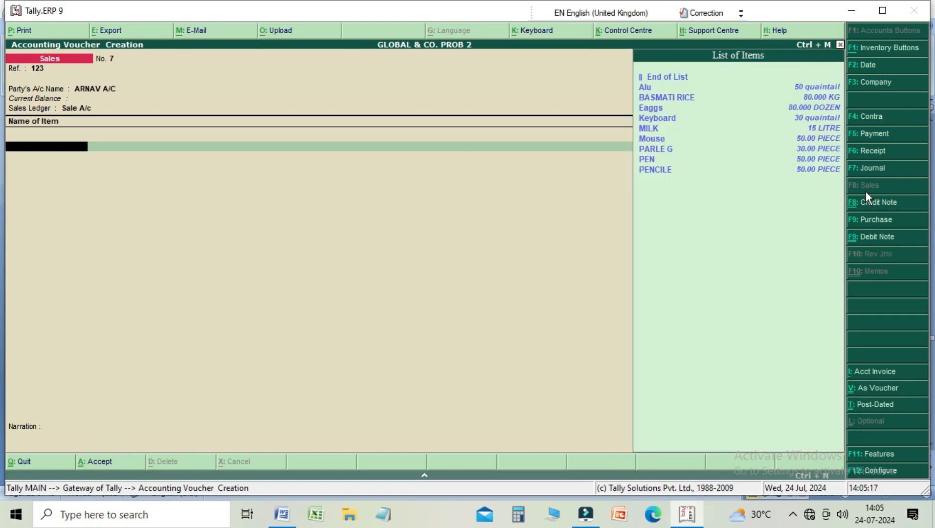
Step: Add the item PEN to the sales voucher with a quantity of 50 pieces at a rate of 5.00
key("Down")
key("Down")
key("Down")
key("Down")
key("Down")
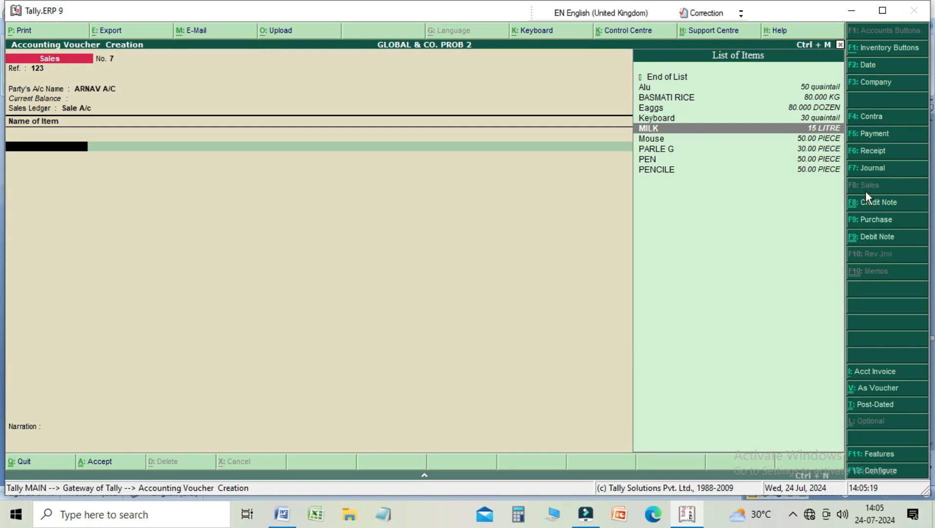
key("Down")
key("Down")
key("Down")
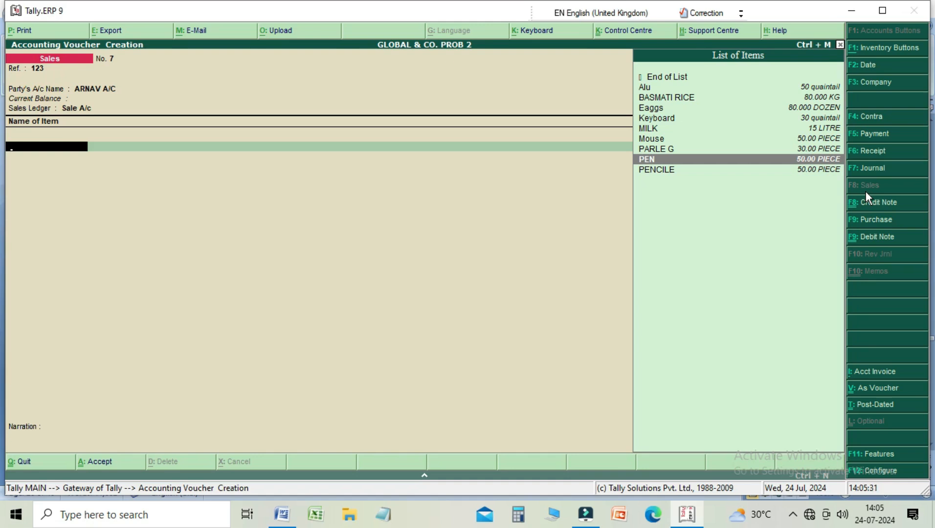
key("Return")
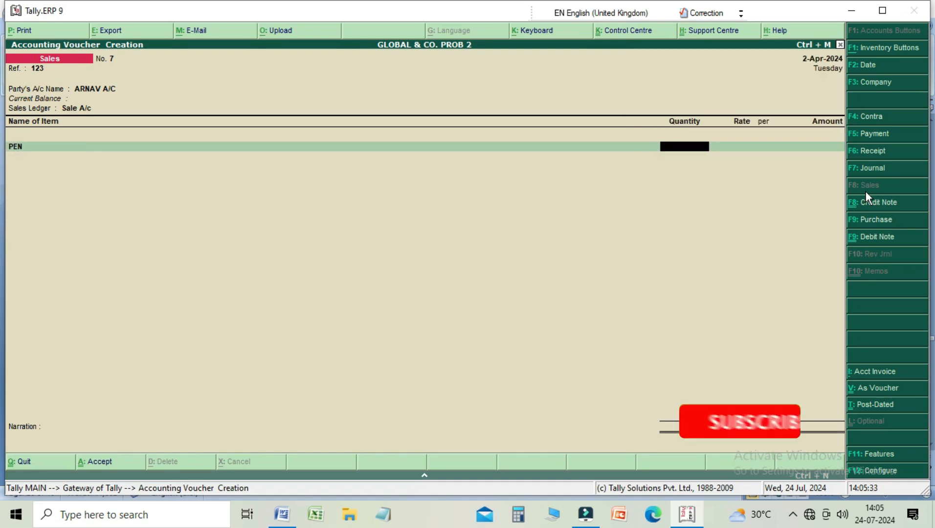
type("50")
key("Return")
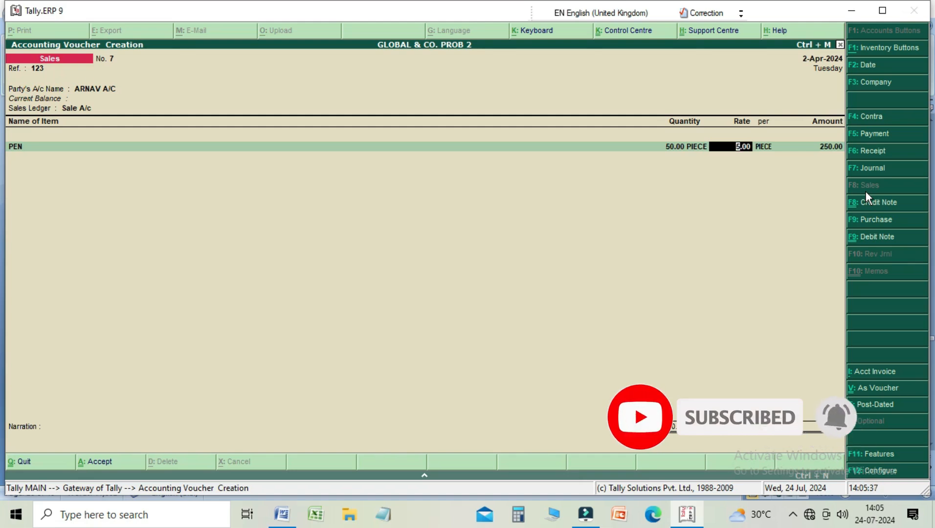
key("Return")
key("Return")
key("Return")
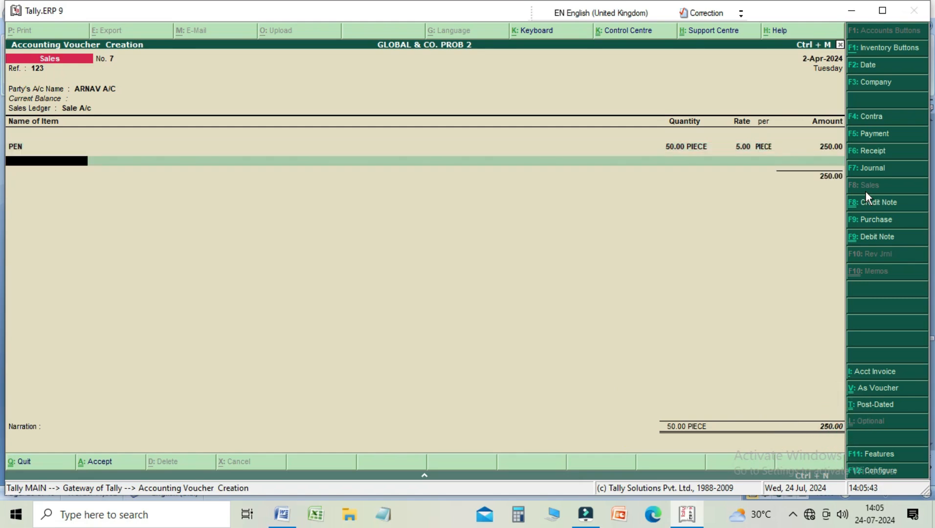
Step: End the item list, leave the narration empty, and save the sales voucher
key("Return")
key("Return")
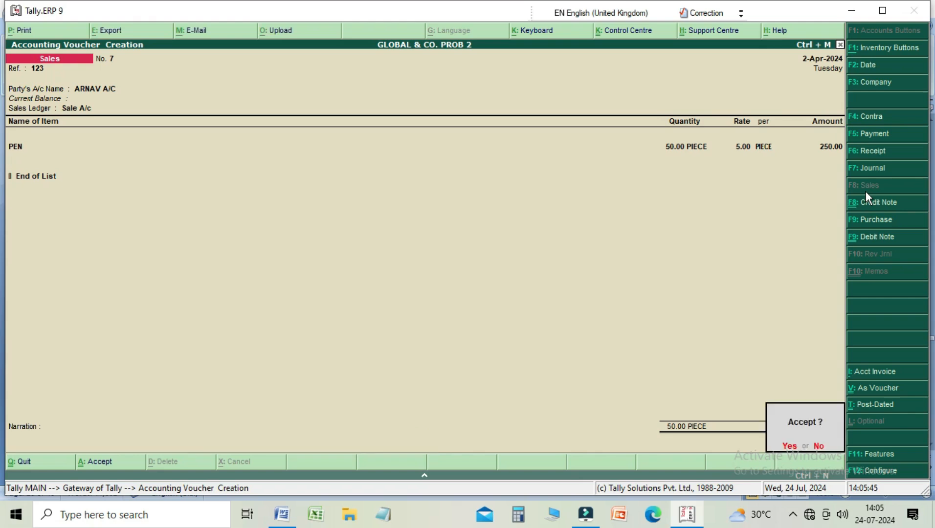
key("Return")
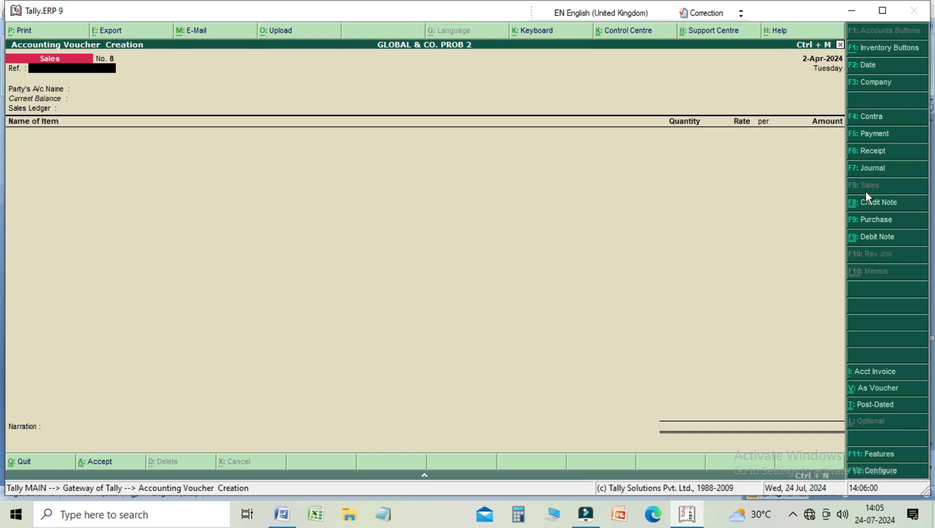
Step: Review the company's accounting features, keeping Use Debit/Credit Notes and invoice mode for both note types set to Yes
key("F11")
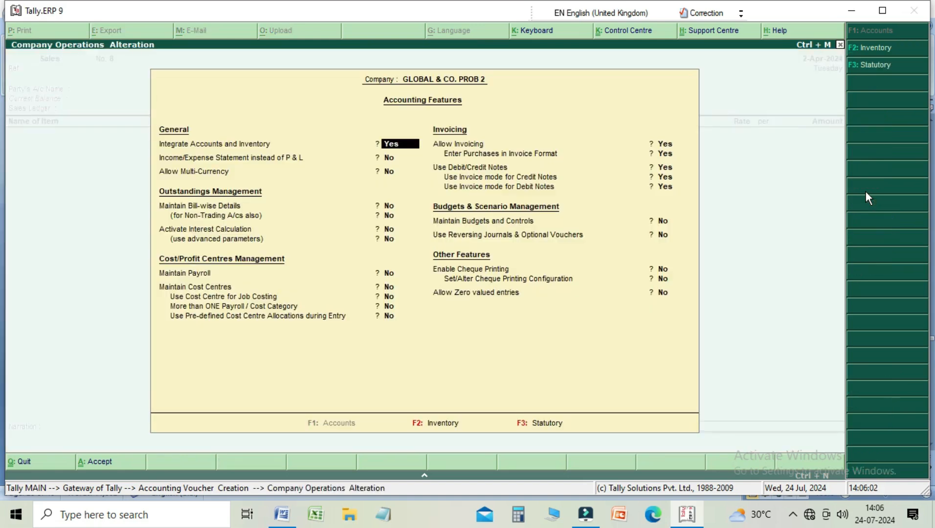
key("Return")
key("Return")
key("Return")
key("Return")
key("Return")
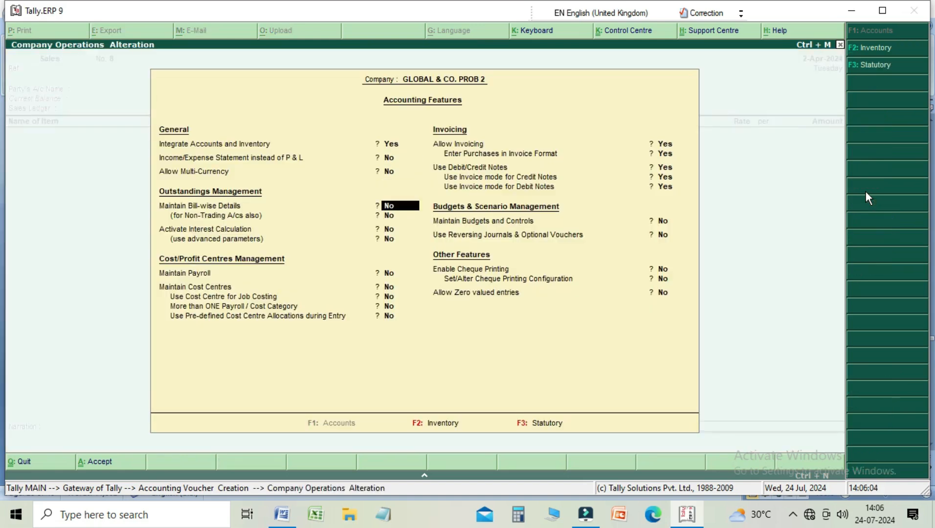
key("Return")
key("Return")
key("Return")
key("Return")
key("Return")
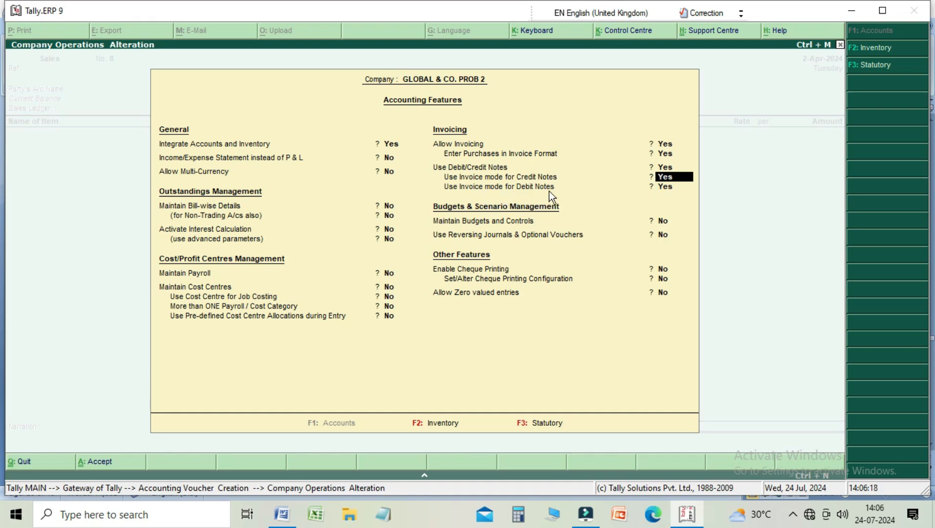
key("Return")
key("Return")
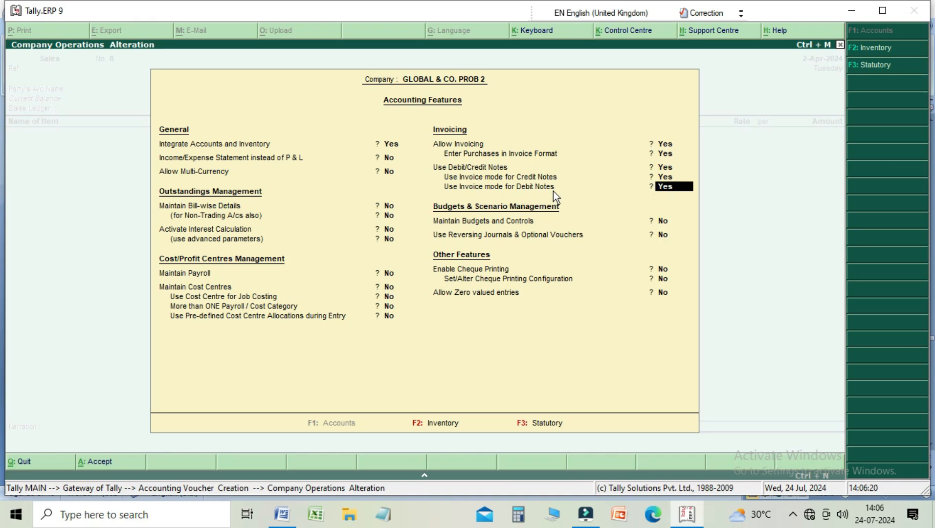
key("Return")
key("Return")
key("Return")
key("Return")
key("Return")
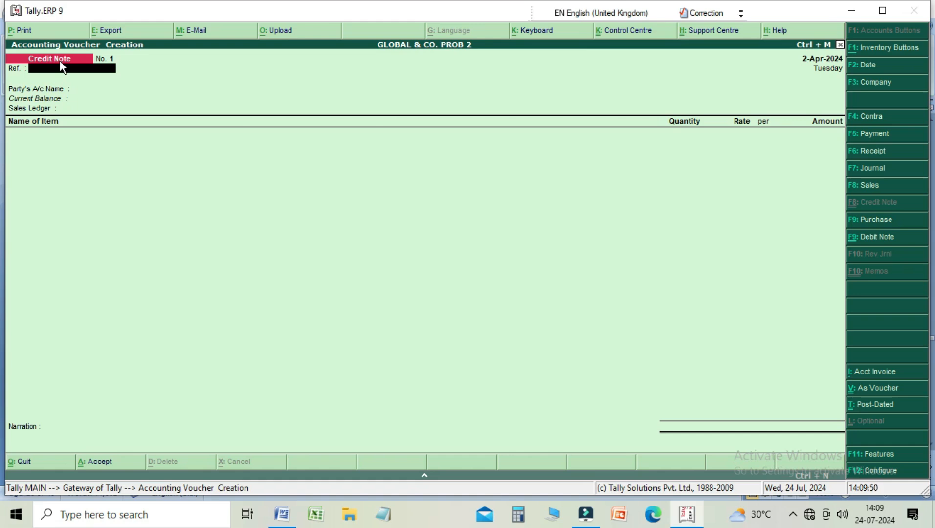
Step: Leave the credit note's reference empty and choose the first listed ledger account as its party
key("Return")
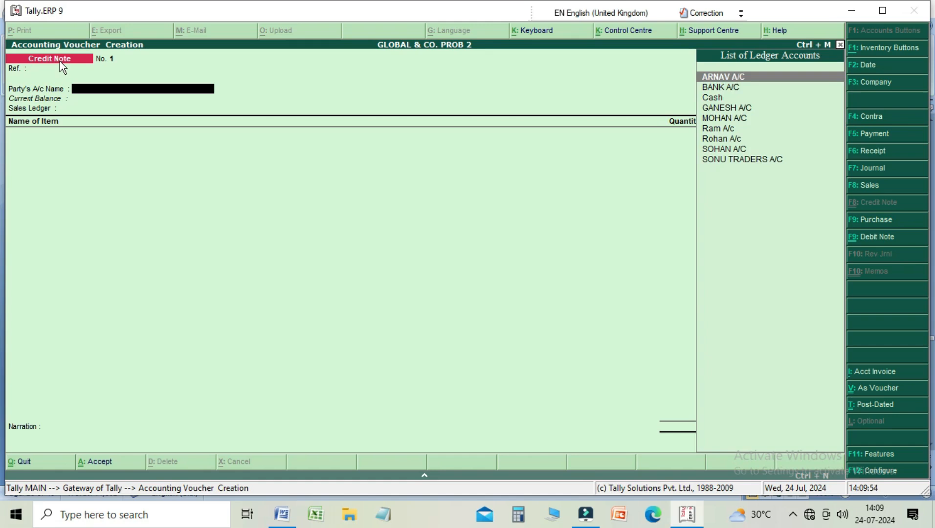
key("Down")
key("Down")
key("Down")
key("Down")
key("Down")
key("Up")
key("Up")
key("Up")
key("Up")
key("Up")
key("Return")
key("Return")
key("Return")
key("Return")
key("Return")
key("Return")
key("Return")
key("Return")
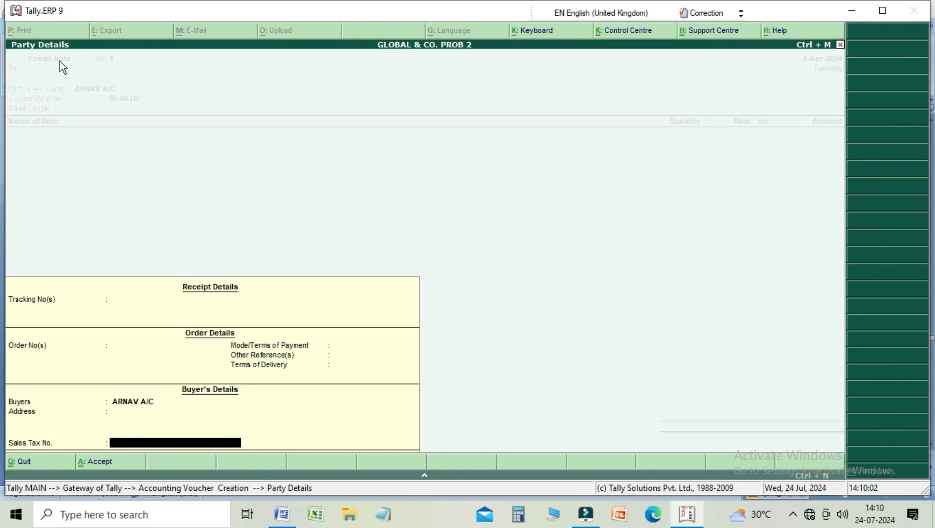
Step: Leave the credit note's receipt, order and buyer's details unchanged, and choose SALE RETURN A/C as the sales ledger
key("Return")
key("Down")
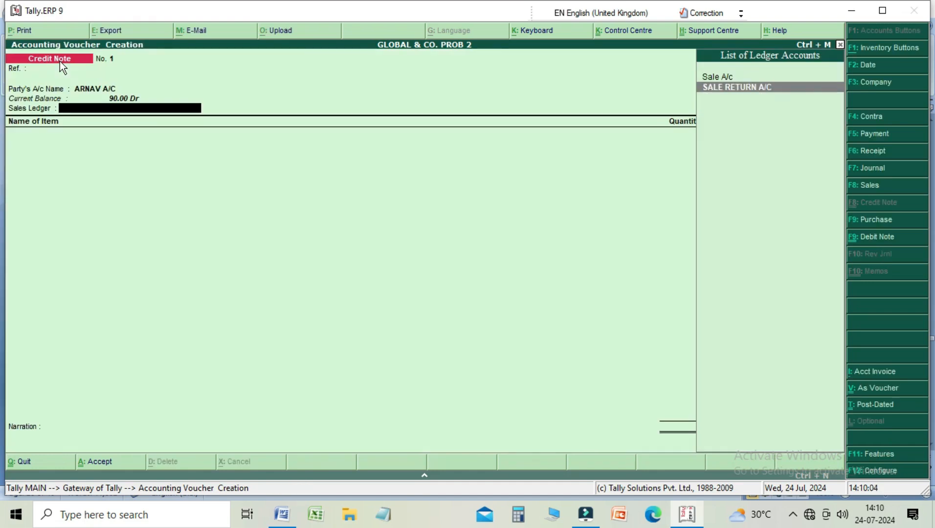
key("Return")
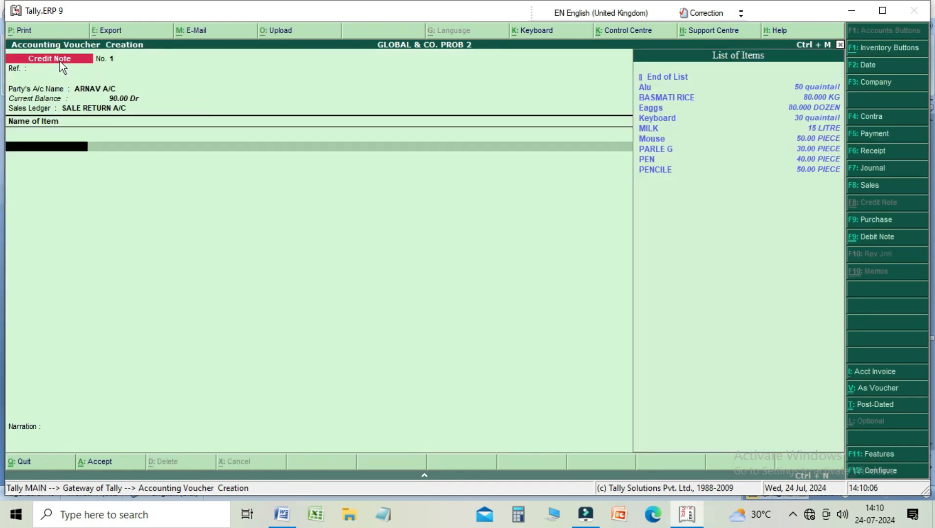
Step: Add the item PEN to the credit note with a quantity of 20 pieces at a rate of 5.00
key("Down")
key("Down")
key("Down")
key("Down")
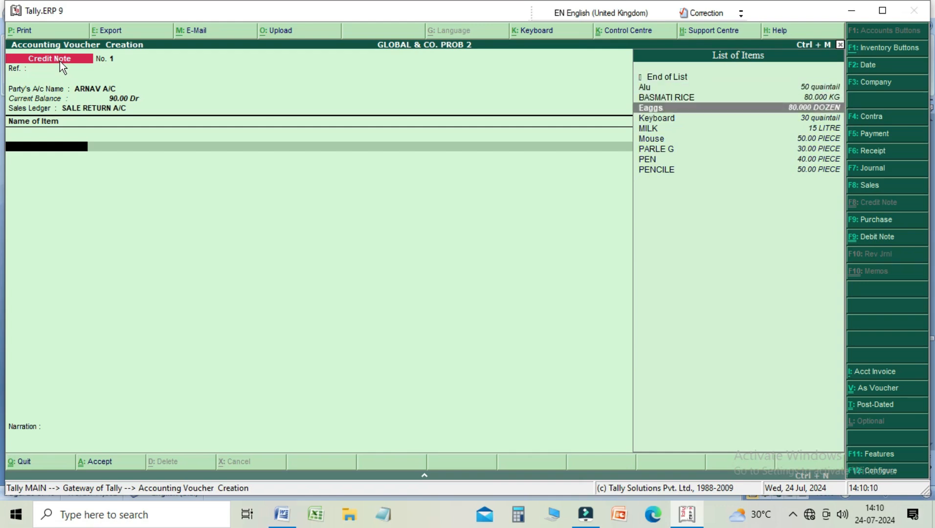
key("Down")
key("Down")
key("Down")
key("Down")
key("Down")
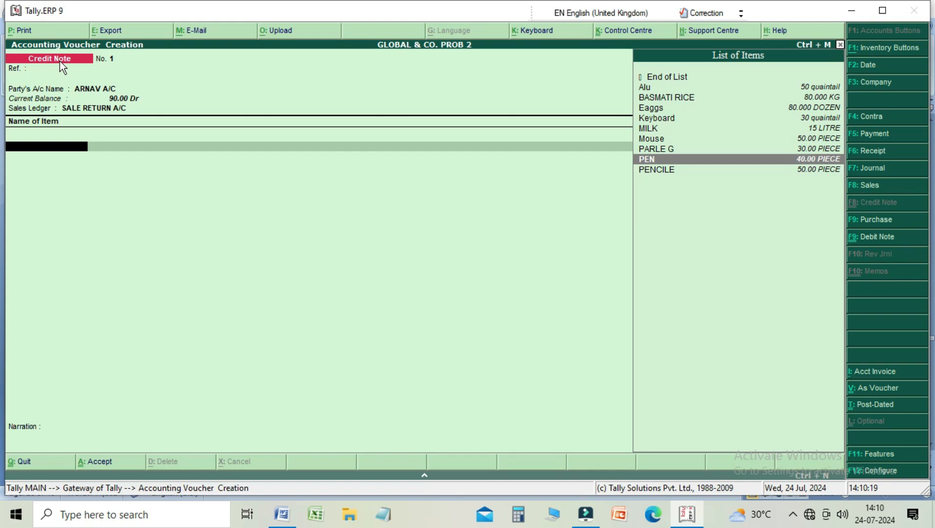
key("Return")
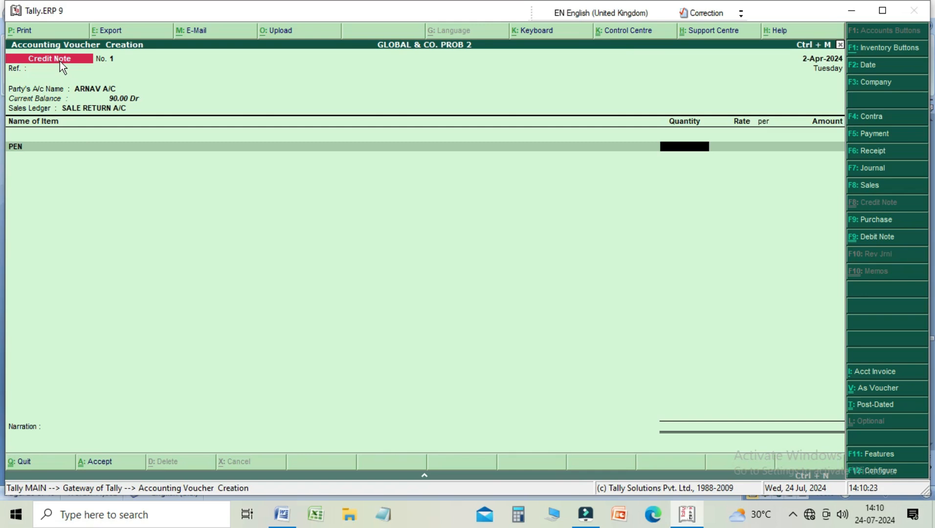
type("20")
key("Return")
key("Return")
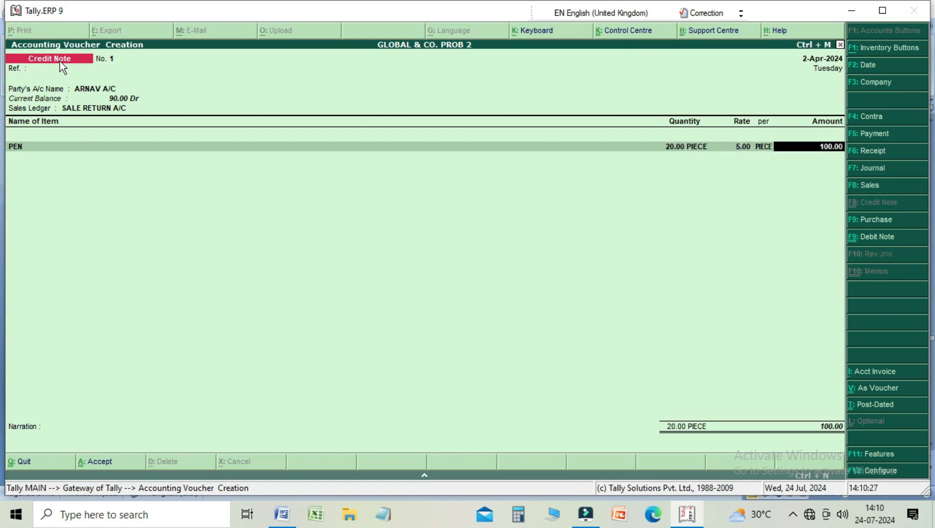
Step: End the item list, leave the narration empty, save the credit note, and quit voucher creation
key("Return")
key("Return")
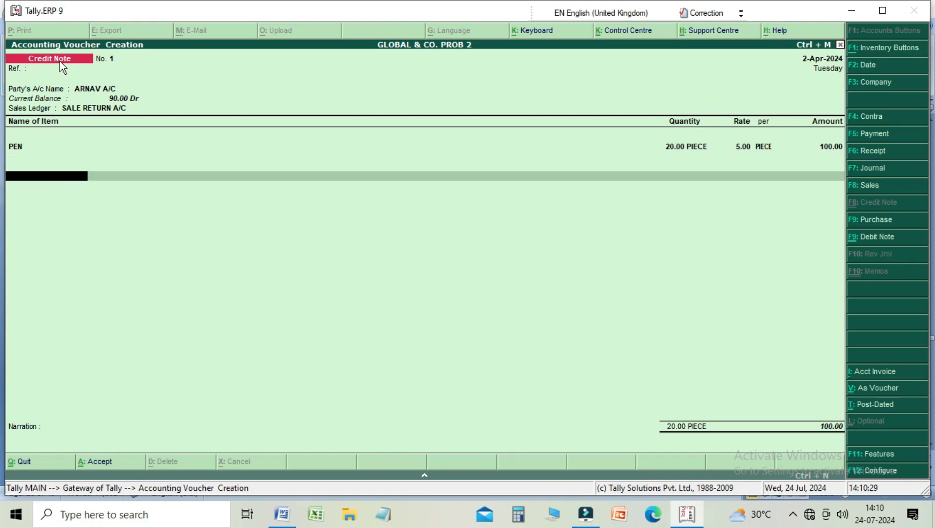
key("Return")
key("Return")
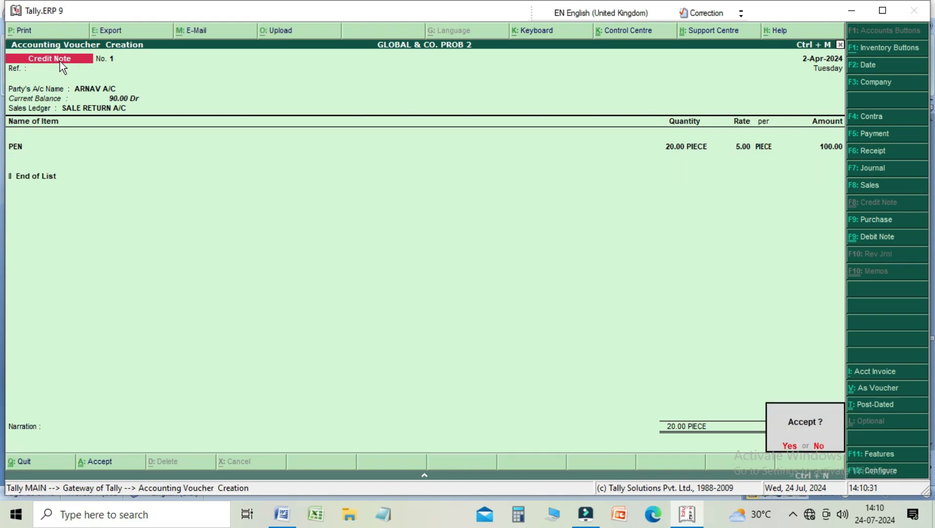
key("Return")
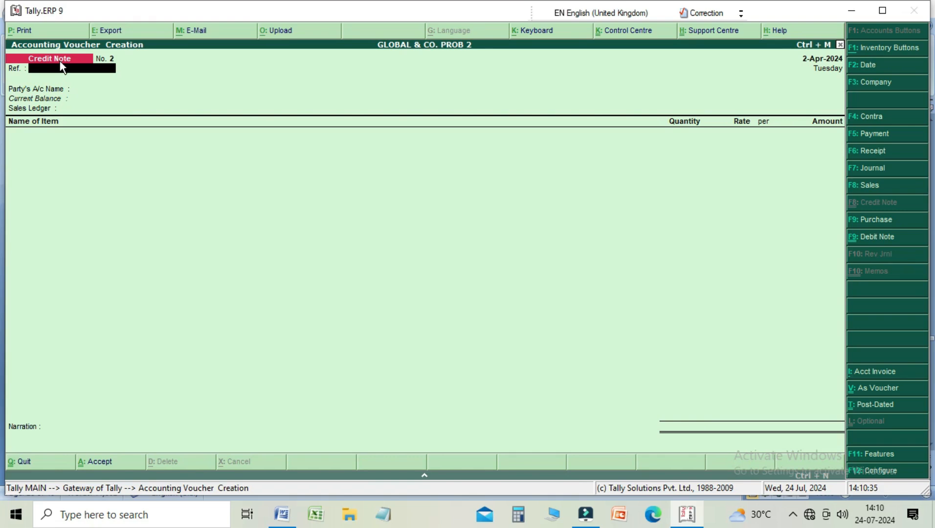
key("Escape")
key("Return")
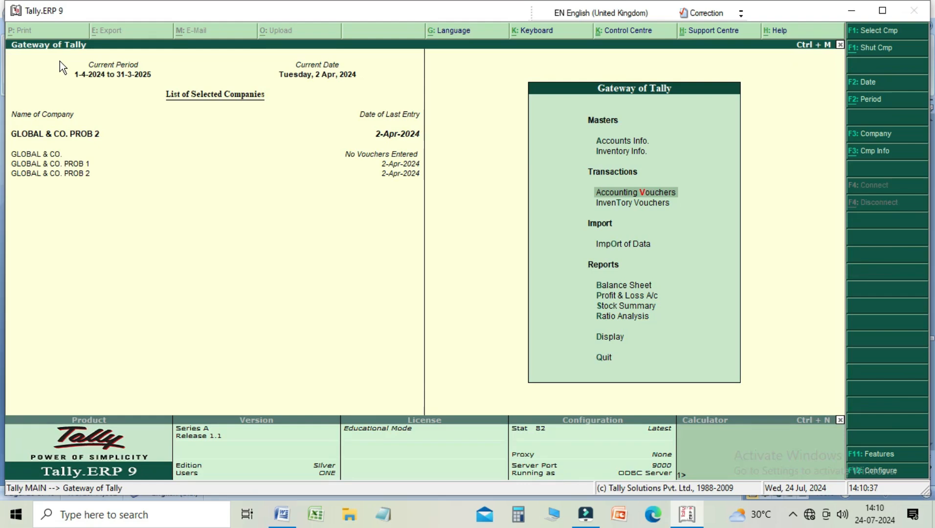
Step: Display the ledger vouchers of the credit note's party from the account books
key("Down")
key("Down")
key("Down")
key("Down")
key("Down")
key("Down")
key("Down")
key("Down")
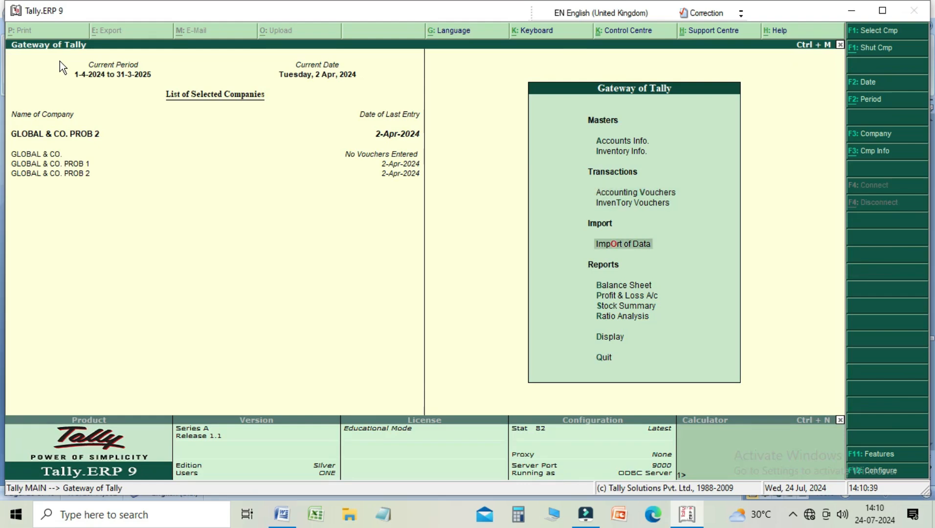
key("Up")
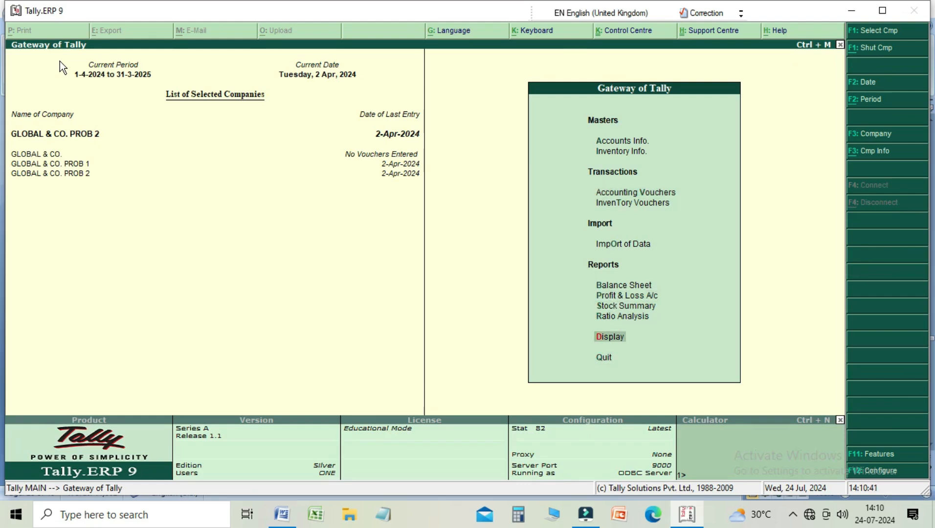
key("Return")
key("Down")
key("Down")
key("Down")
key("Up")
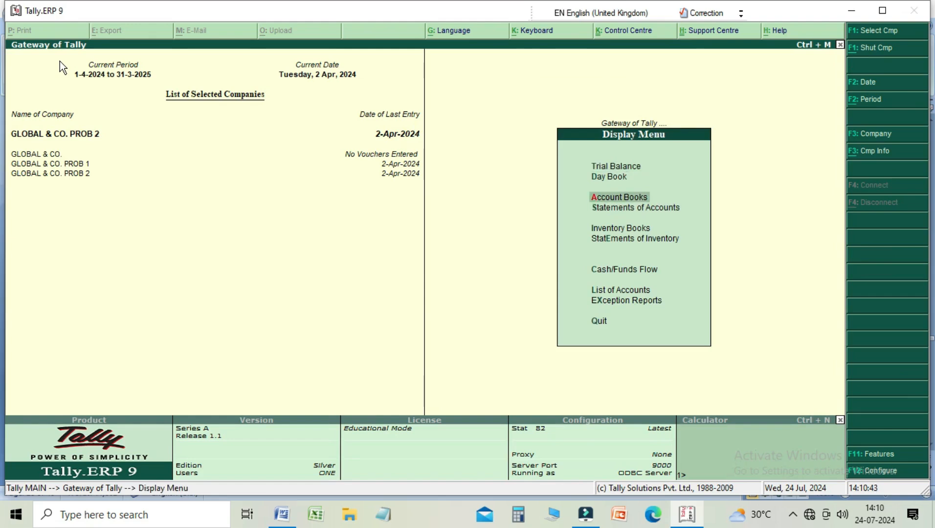
key("Return")
key("Down")
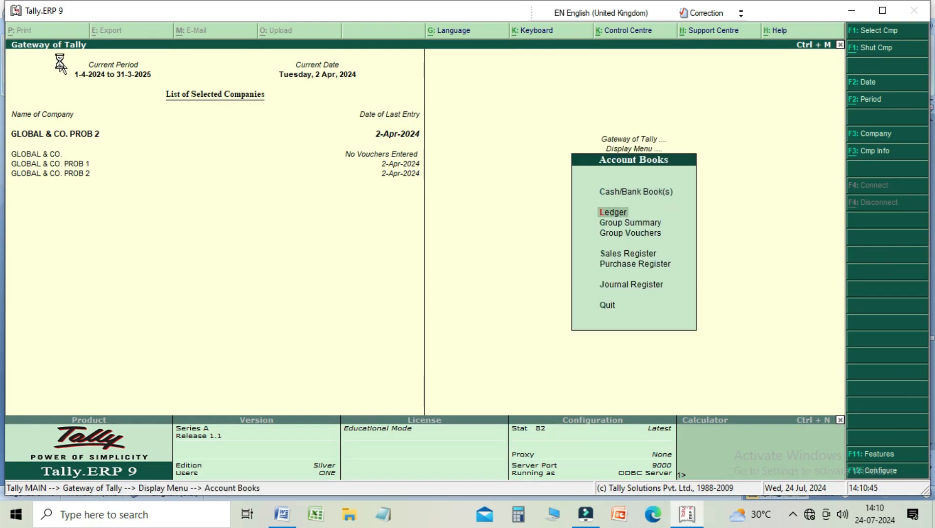
key("Return")
key("Return")
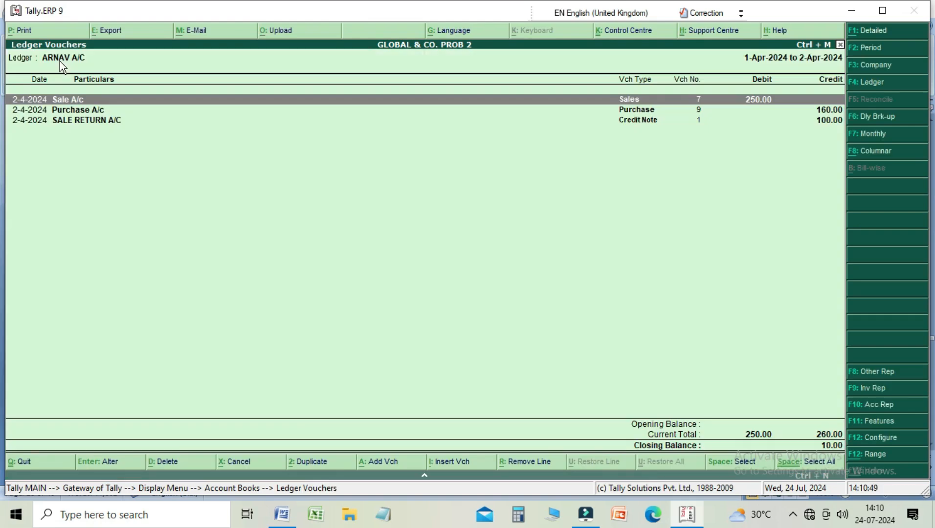
Step: Examine the sale, purchase and sale return entries in the party's ledger, and return to the Display Menu
key("Down")
key("Down")
key("Up")
key("Up")
key("Down")
key("Down")
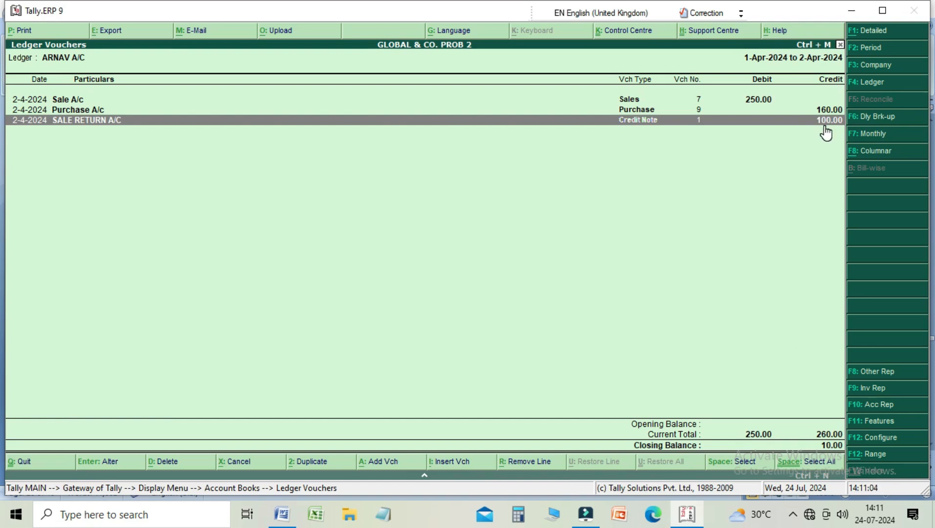
key("Escape")
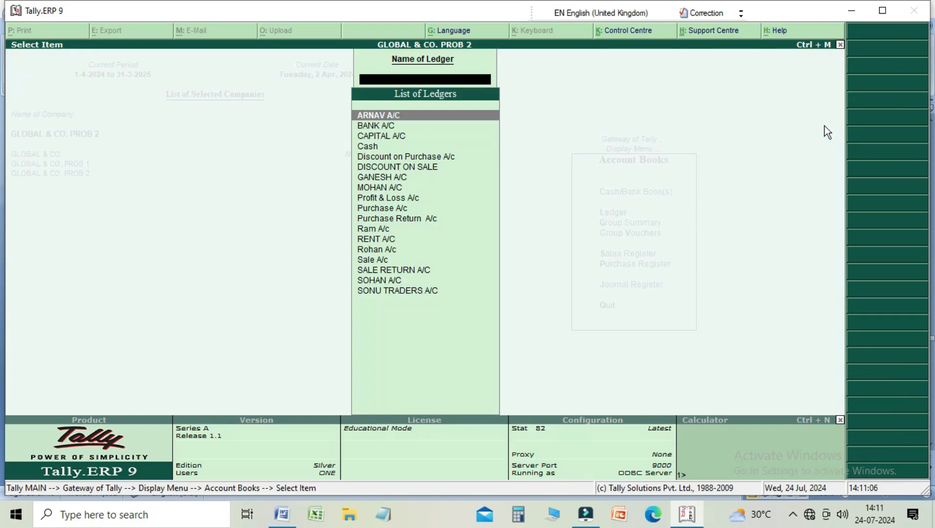
key("Escape")
key("Escape")
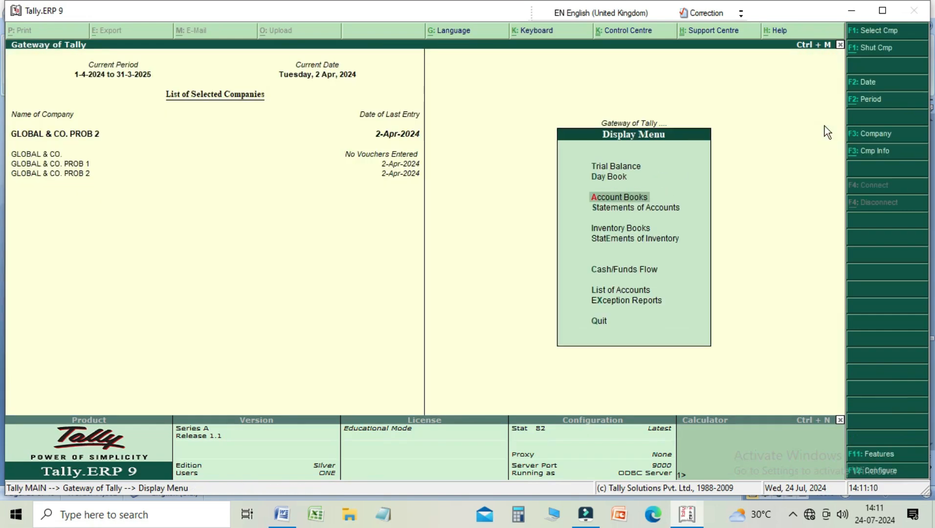
Step: Examine the April stock vouchers of the item PEN in the inventory books, and return to the Gateway of Tally
key("Down")
key("Down")
key("Return")
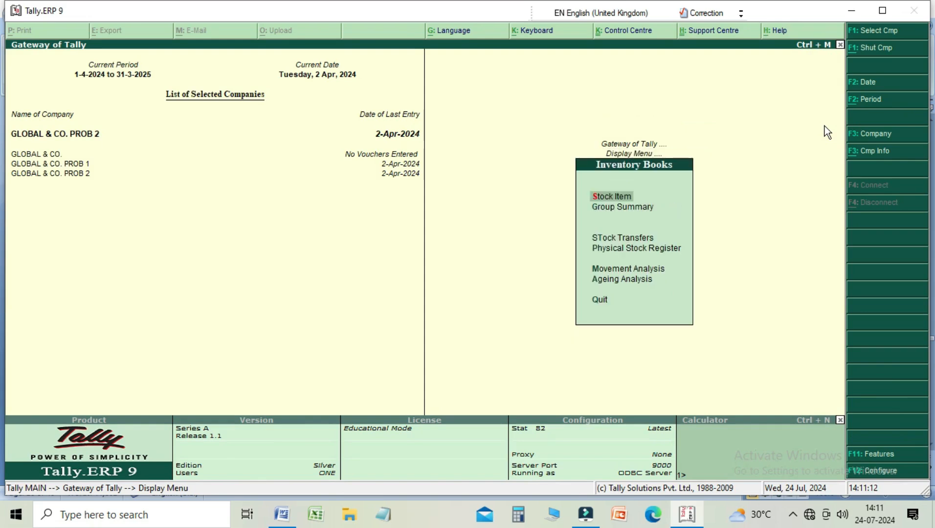
key("Return")
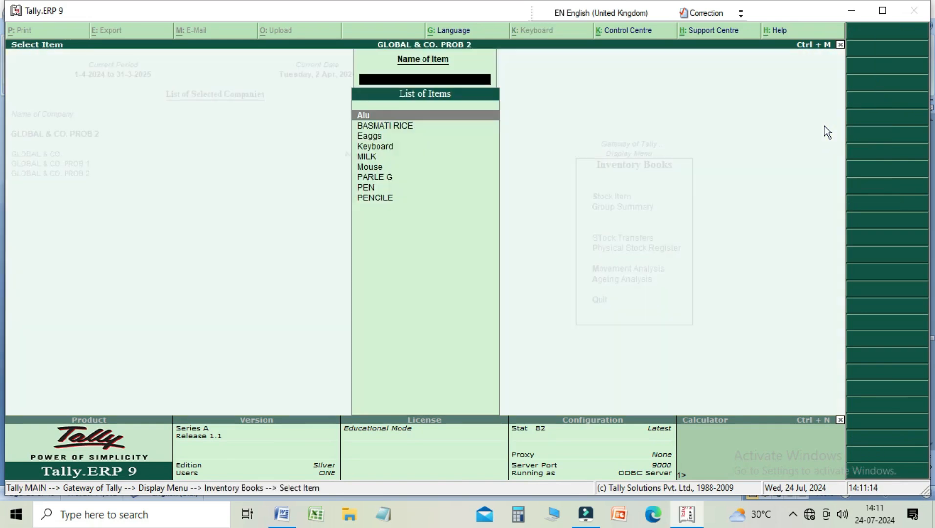
key("Down")
key("Down")
key("Down")
key("Down")
key("Down")
key("Down")
key("Down")
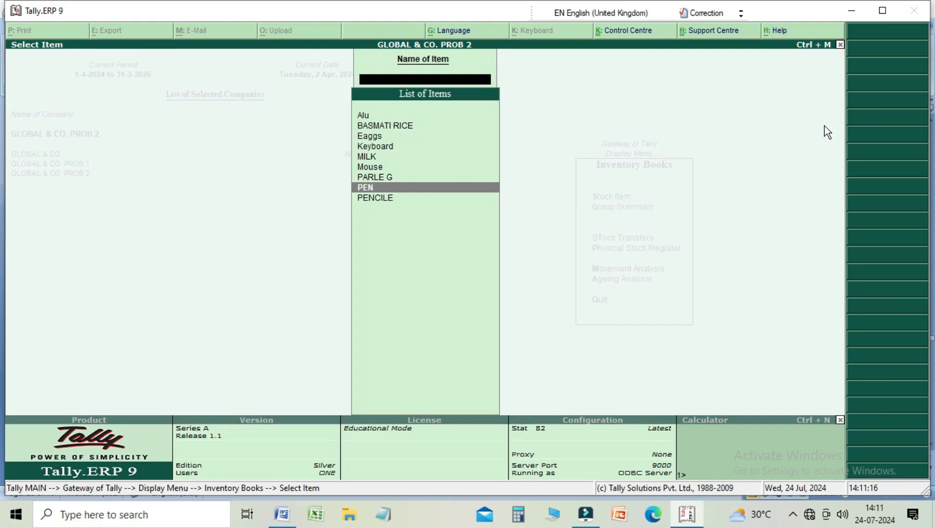
key("Return")
key("Return")
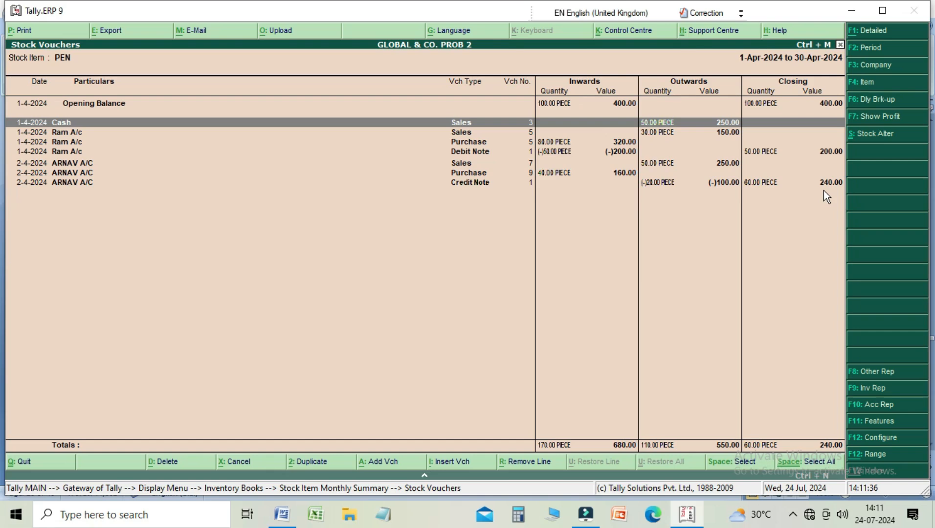
key("Escape")
key("Escape")
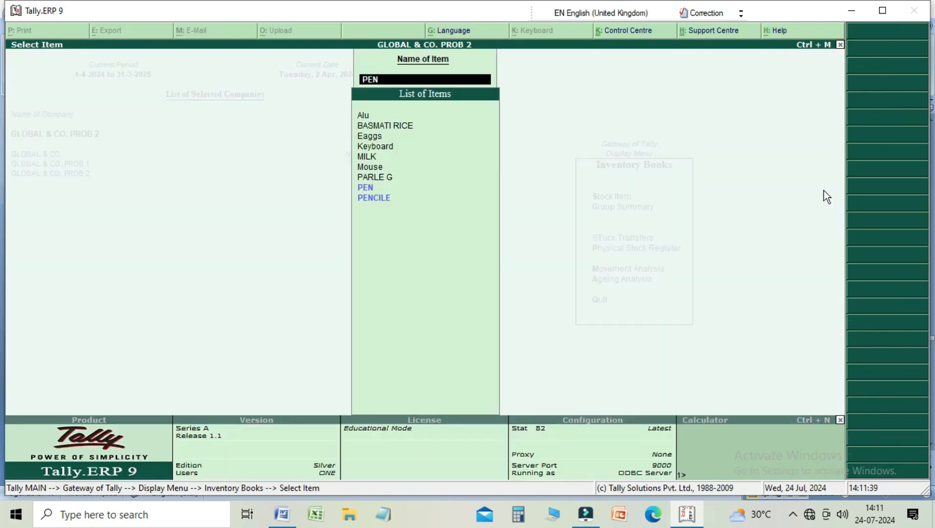
key("Escape")
key("Escape")
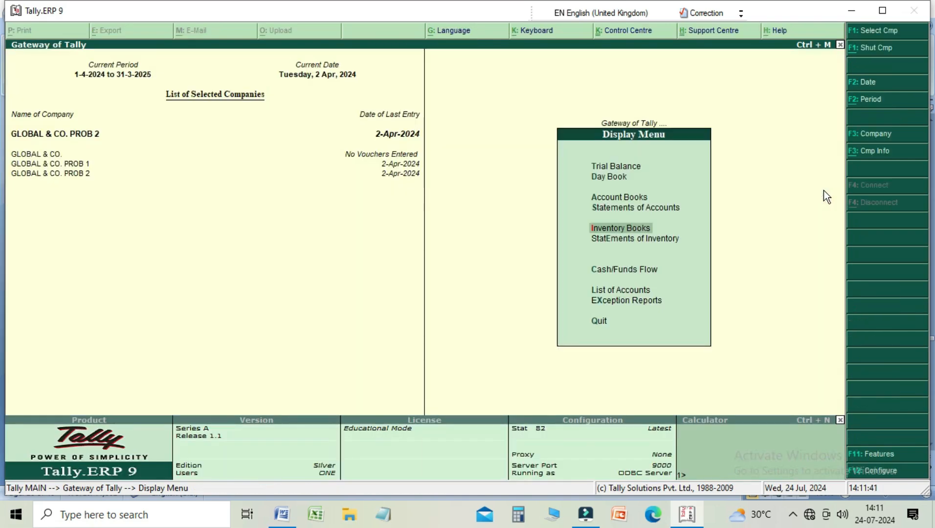
key("Escape")
Step: Start a sales voucher in accounting voucher creation, and leave the reference empty
key("Down")
key("Down")
key("Down")
key("Down")
key("Return")
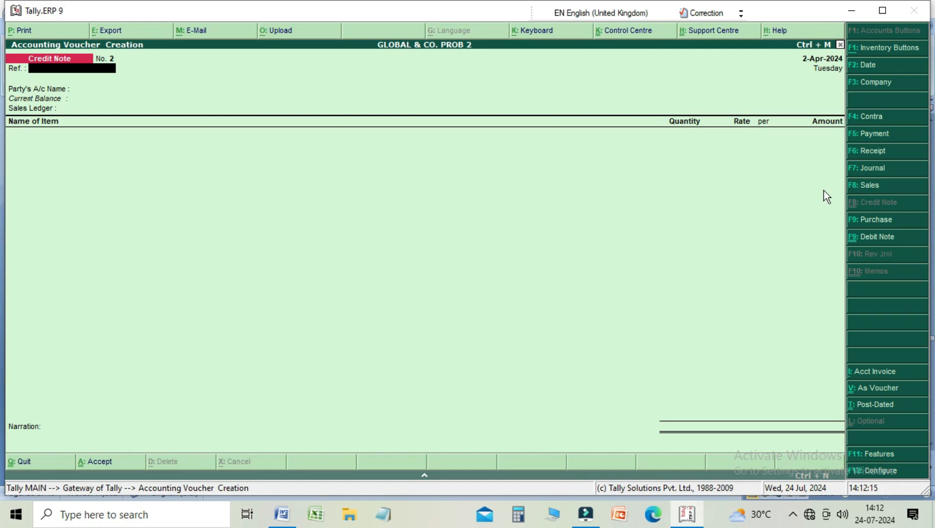
left_click(861, 191)
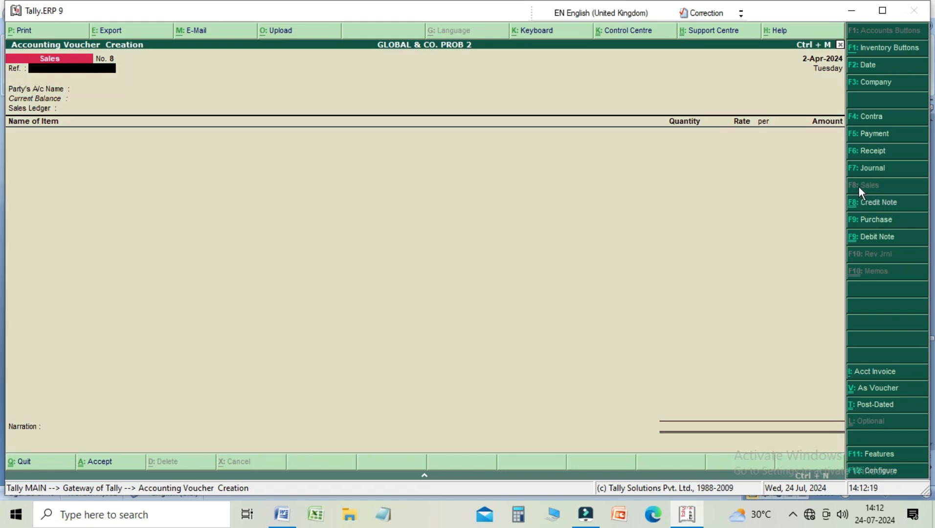
key("Return")
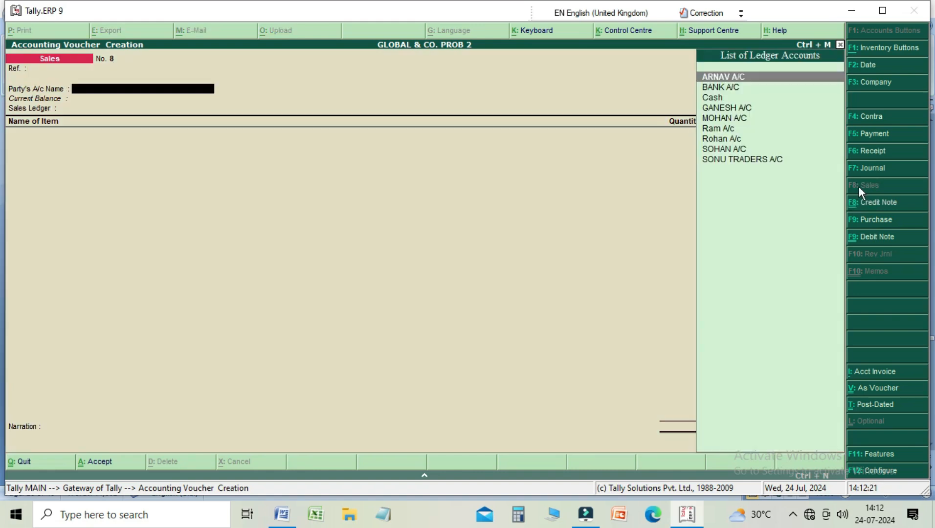
Step: Set the sales voucher's party account to SONU TRADERS A/C and its sales ledger to Sale A/c
key("Down")
key("Down")
key("Down")
key("Down")
key("Down")
key("Down")
key("Down")
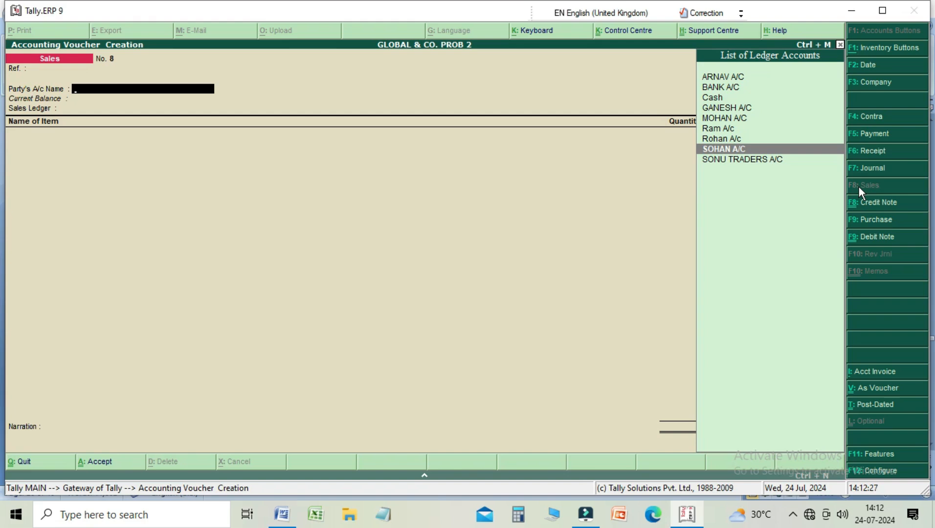
key("Down")
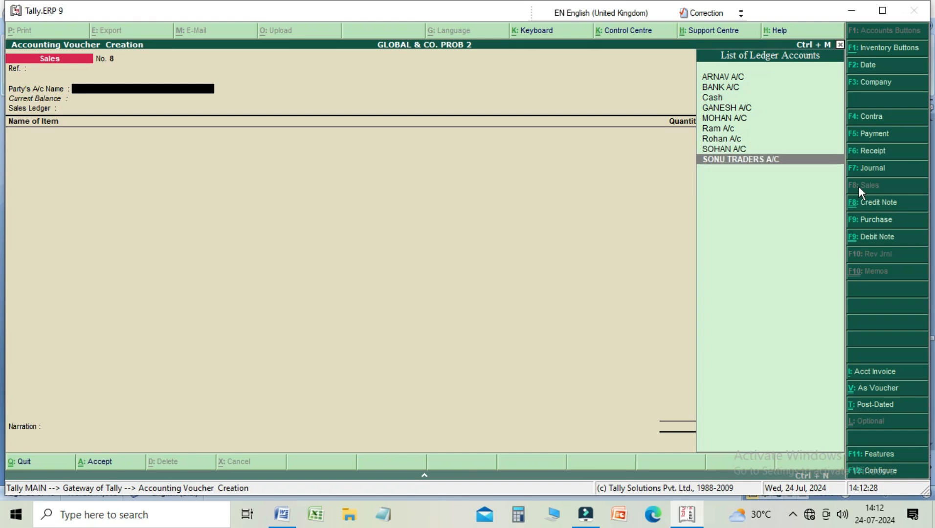
key("Return")
key("Return")
key("Return")
key("Return")
key("Return")
key("Return")
key("Return")
key("Return")
key("Return")
key("Return")
key("Return")
key("Return")
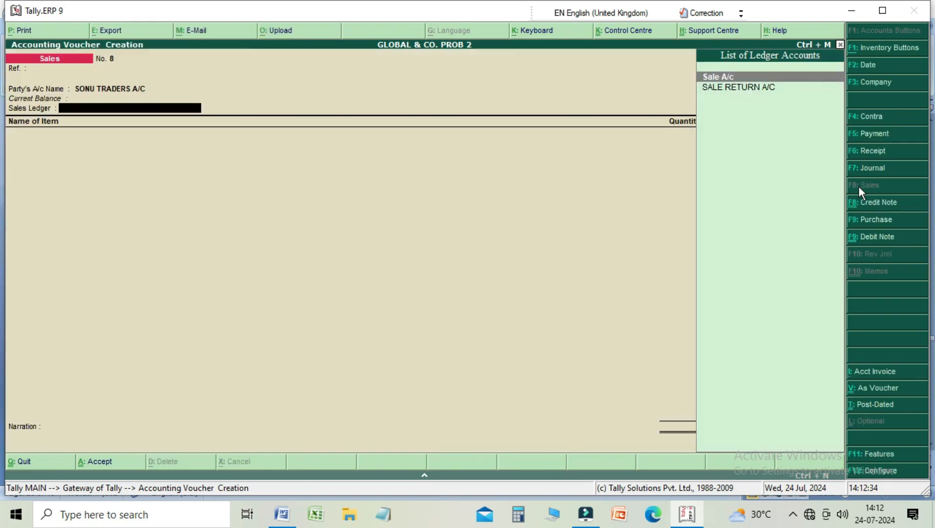
key("Return")
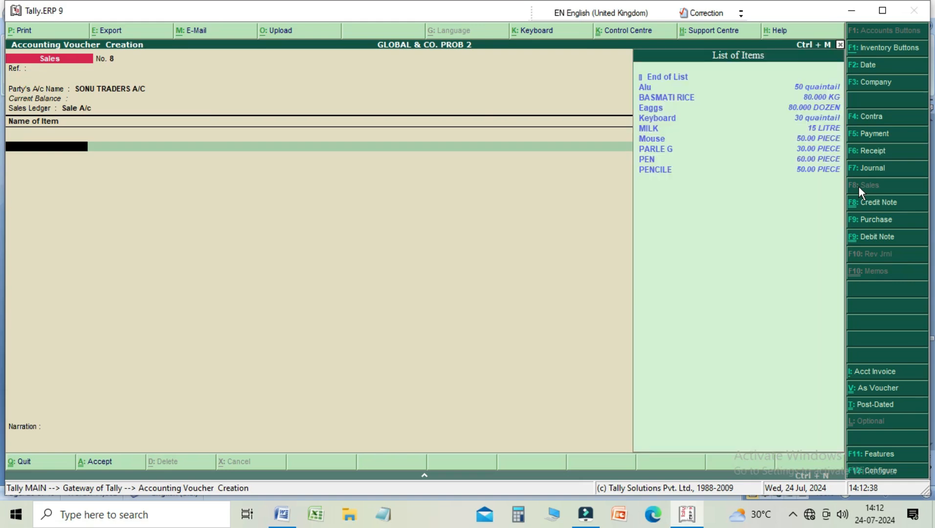
Step: Add the item PENCILE to the sales voucher with a quantity of 30
key("Down")
key("Down")
key("Down")
key("Down")
key("Down")
key("Down")
key("Down")
key("Down")
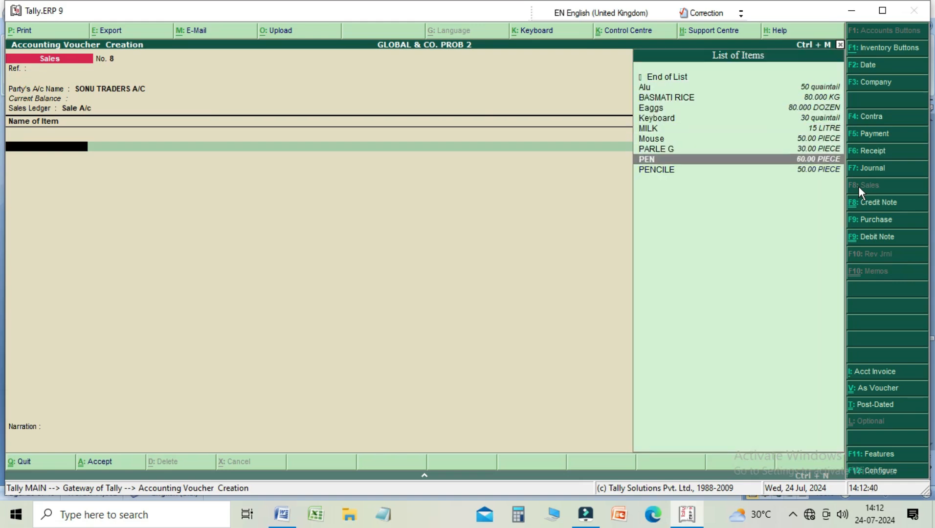
key("Down")
key("Return")
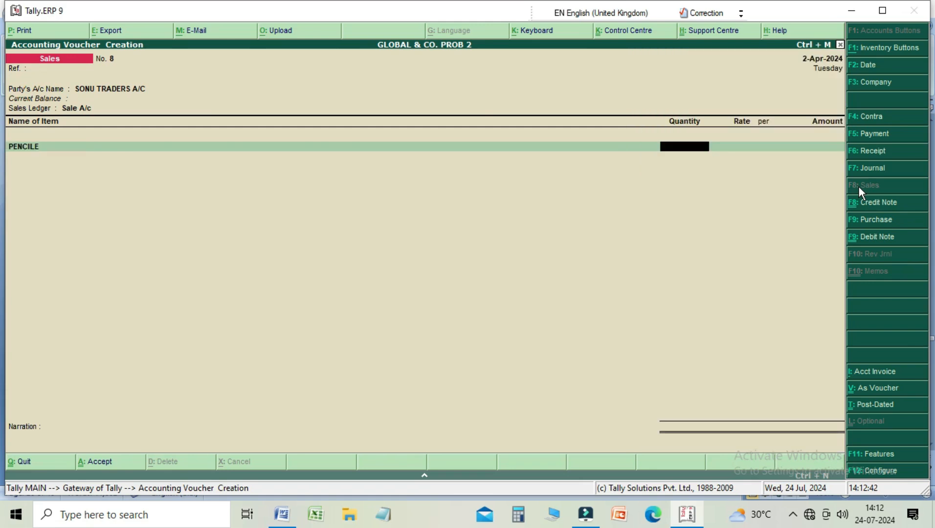
type("30")
Step: Switch the sales voucher from invoice format to voucher format, and leave the reference empty
left_click(873, 391)
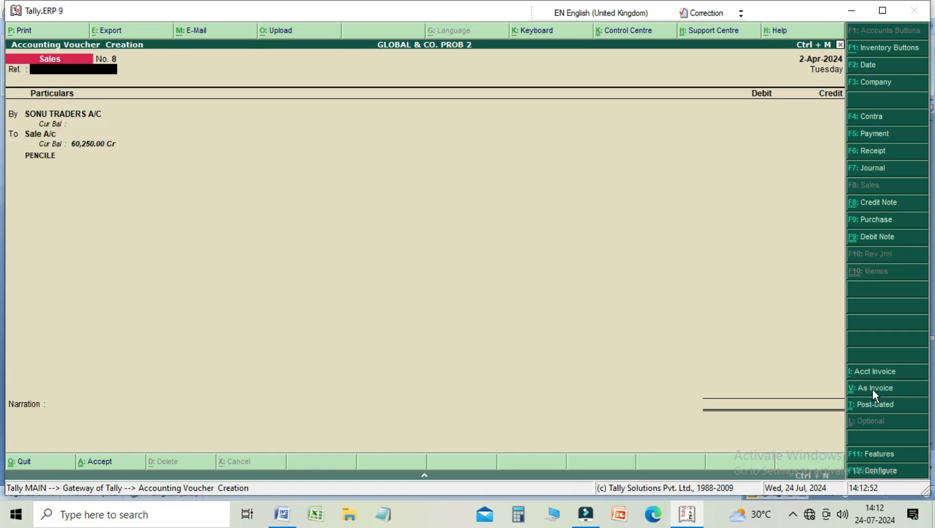
key("Return")
Step: Debit SONU TRADERS A/C with 30, and keep Sale A/c as the ledger on the credit side
key("Return")
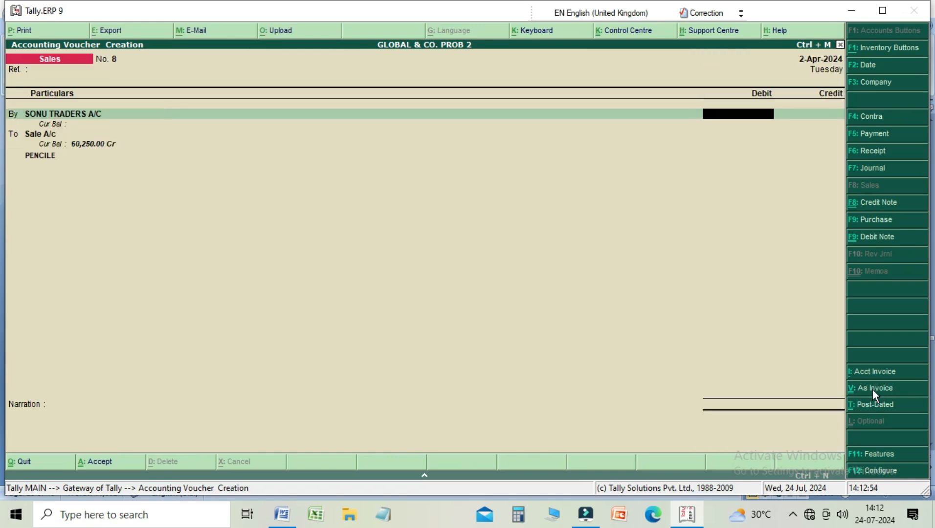
type("30")
key("BackSpace")
key("BackSpace")
type("30")
key("Return")
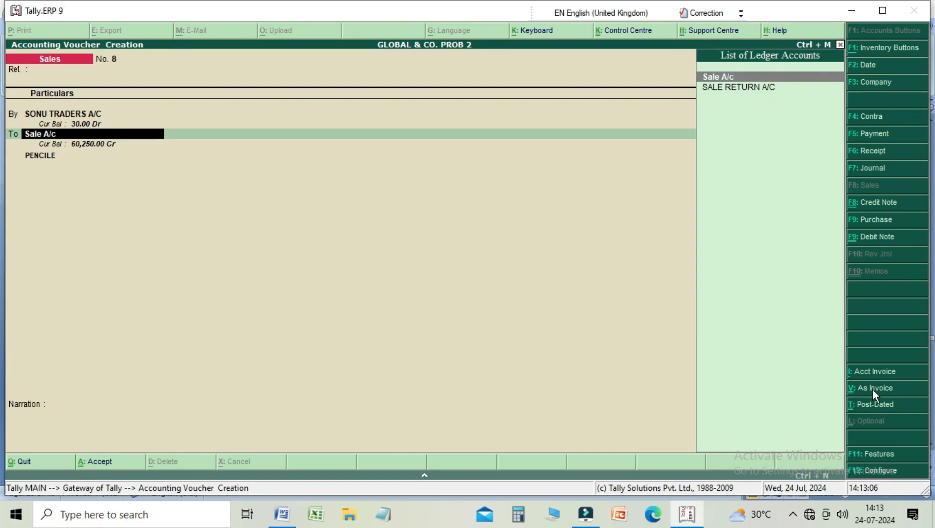
key("Return")
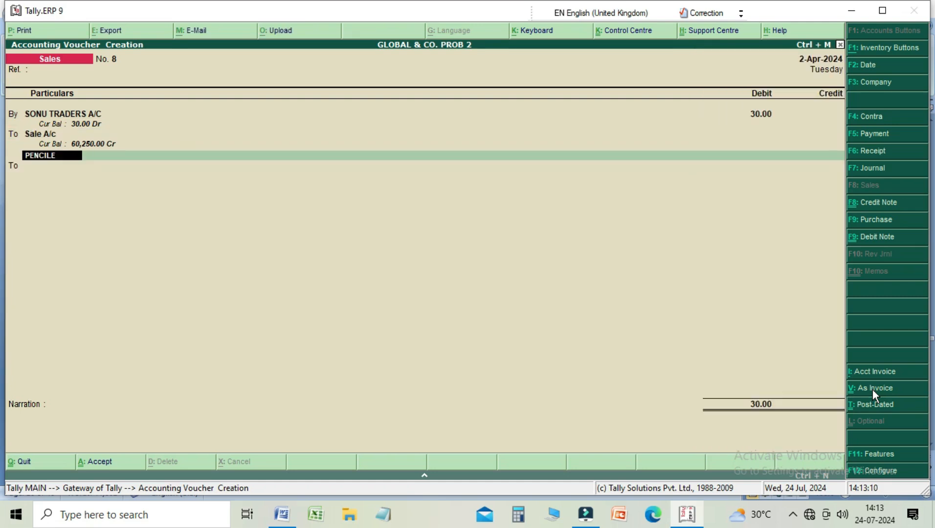
Step: Set the debit amount of SONU TRADERS A/C to 300
key("BackSpace")
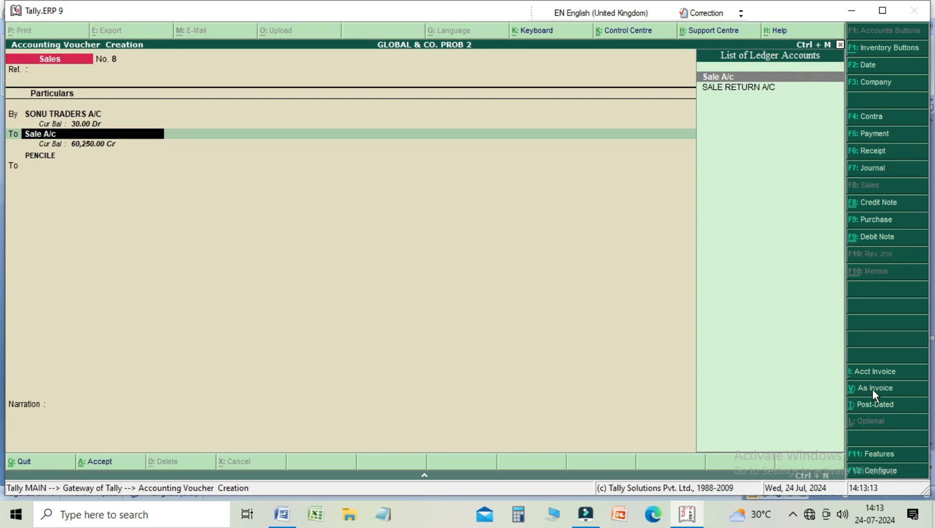
key("BackSpace")
type("3")
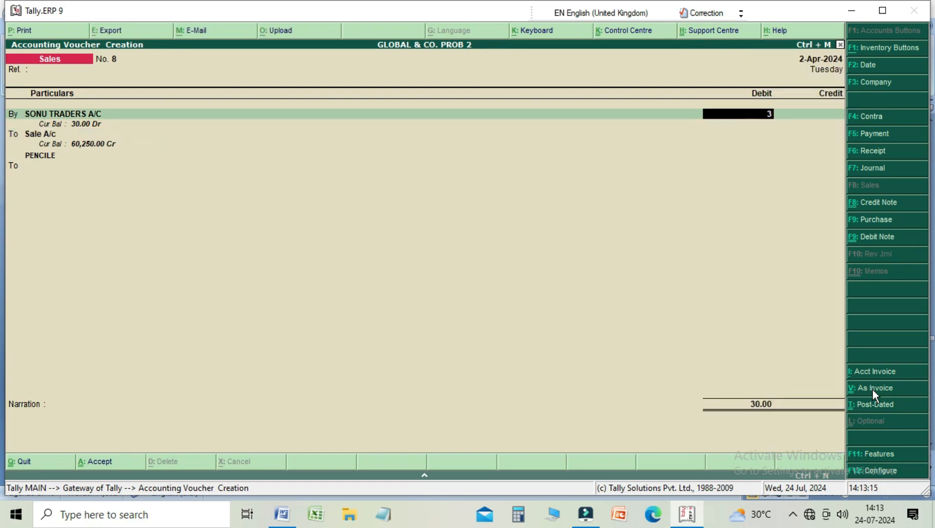
type("00")
key("Return")
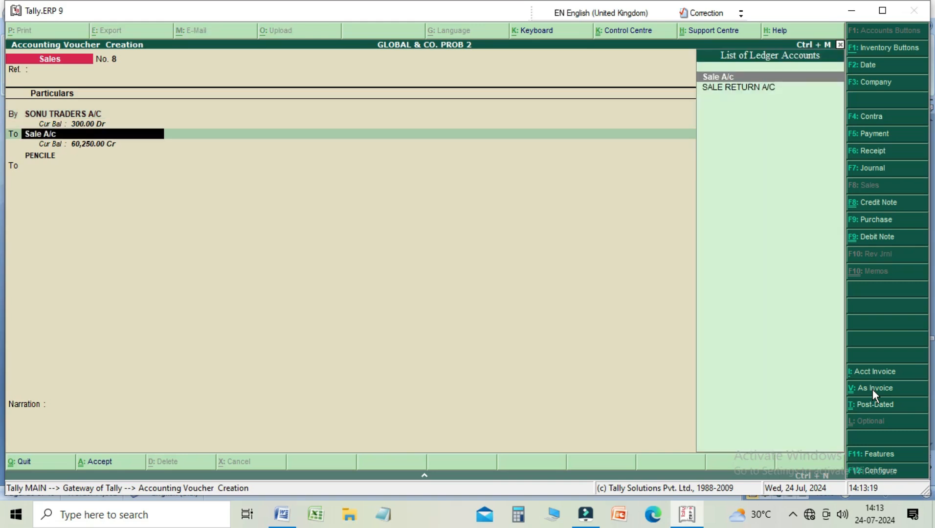
Step: Remove the item PENCILE from under Sale A/c by choosing End of List
key("Return")
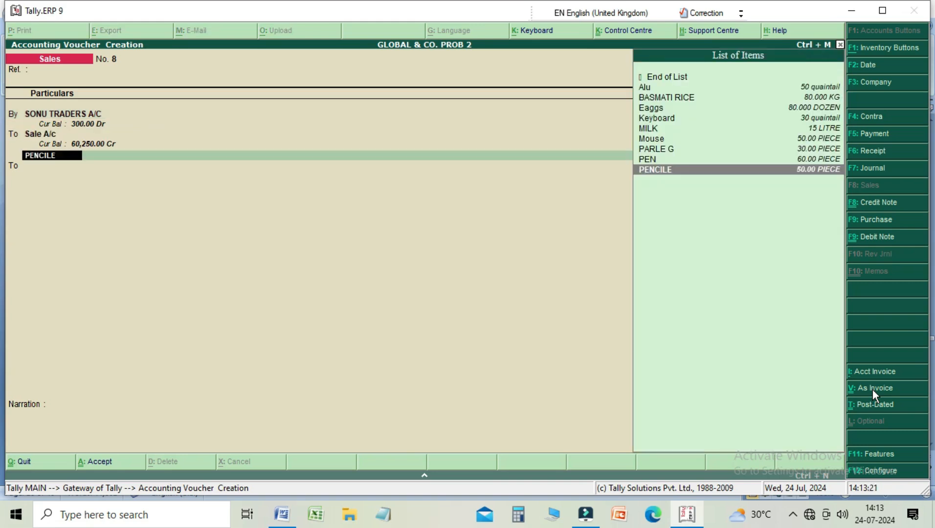
key("Up")
key("Up")
key("Up")
key("Up")
key("Up")
key("Up")
key("Up")
key("Up")
key("Up")
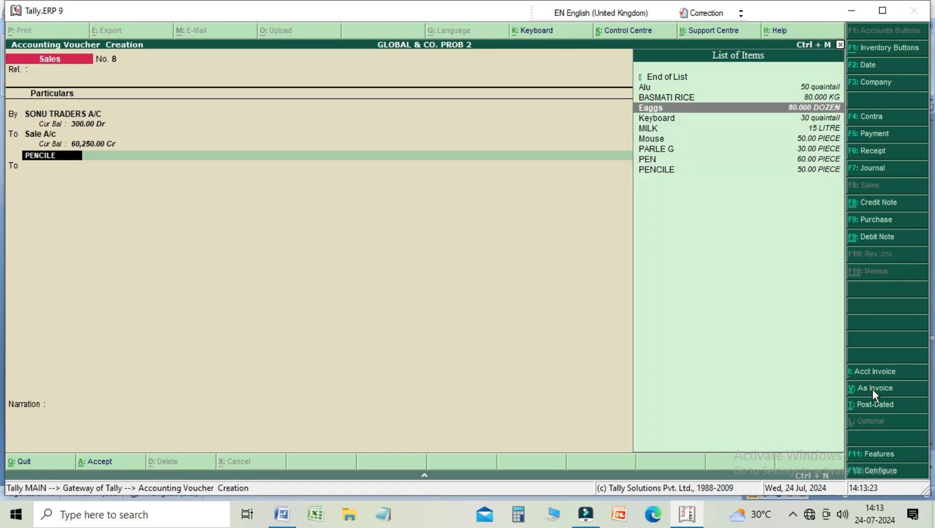
key("Return")
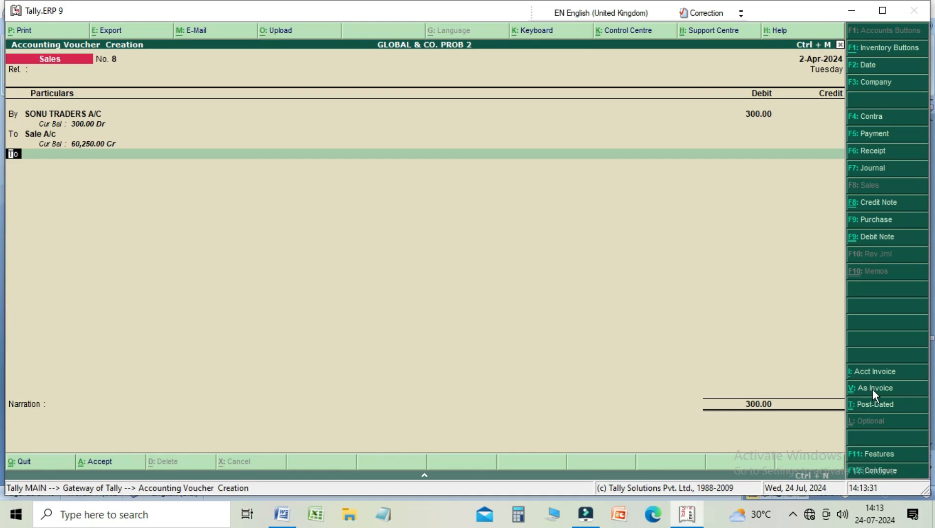
Step: Credit Sale A/c with 300
key("BackSpace")
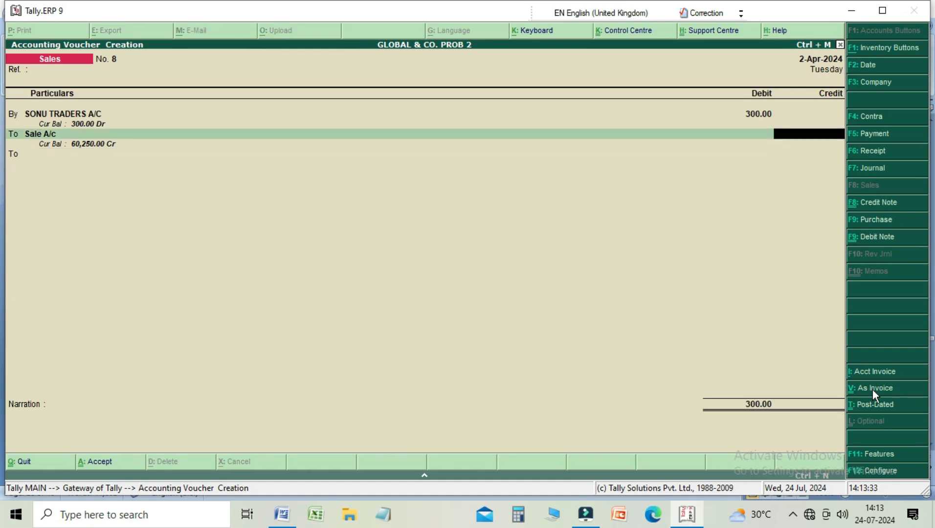
type("300")
key("Return")
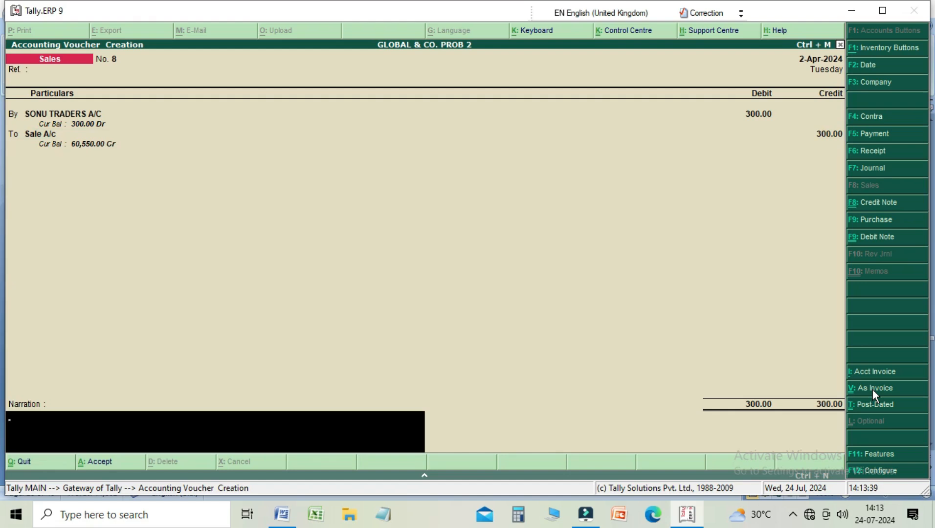
Step: Leave the narration empty, save the sales voucher, and quit voucher creation
key("Return")
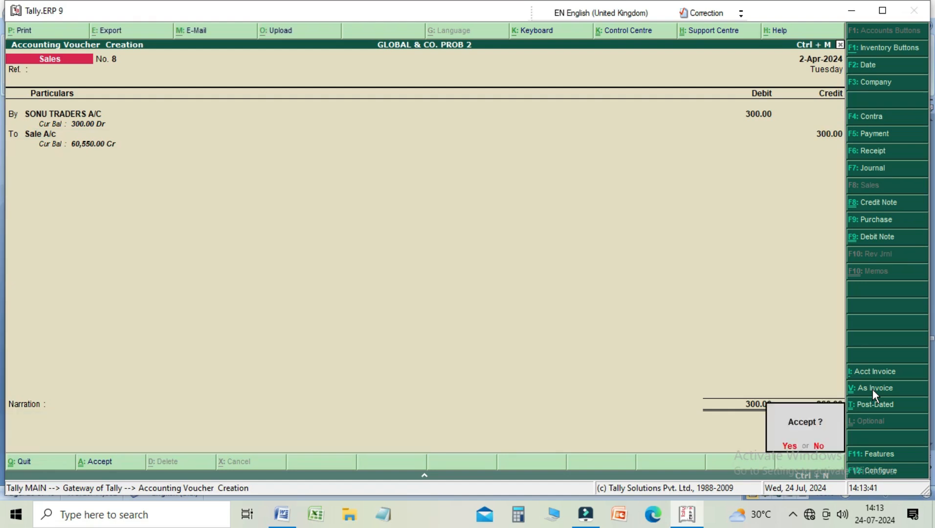
key("Return")
key("Escape")
key("Return")
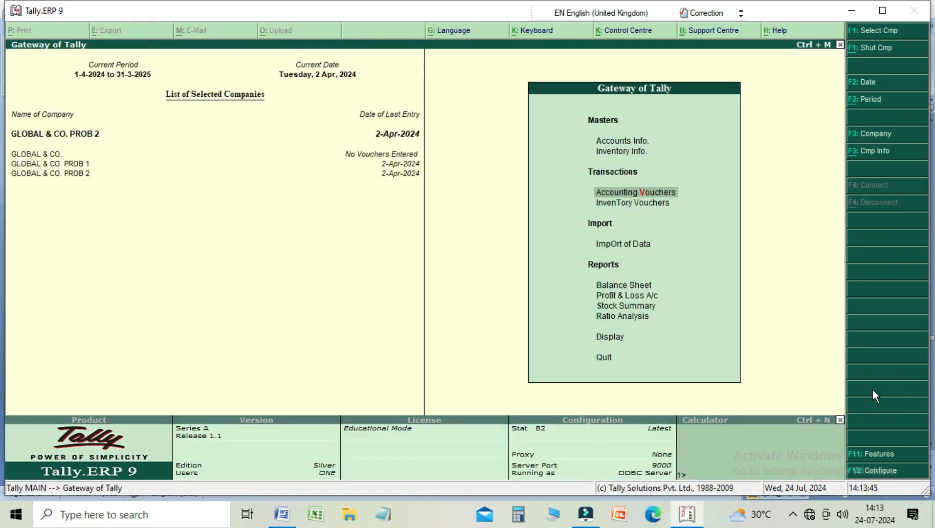
Step: Open the list of ledgers in the account books
key("Down")
key("Down")
key("Down")
key("Down")
key("Down")
key("Down")
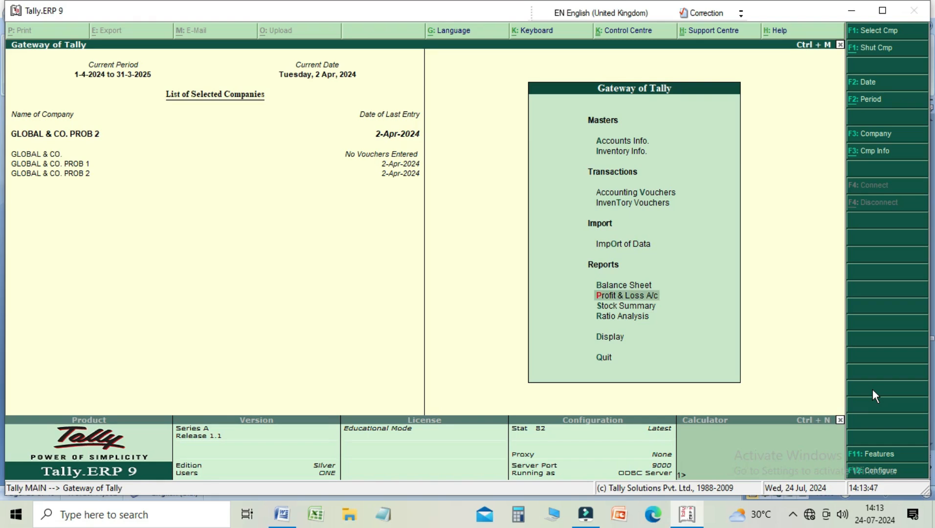
key("Up")
key("Return")
key("Down")
key("Down")
key("Return")
key("Down")
key("Down")
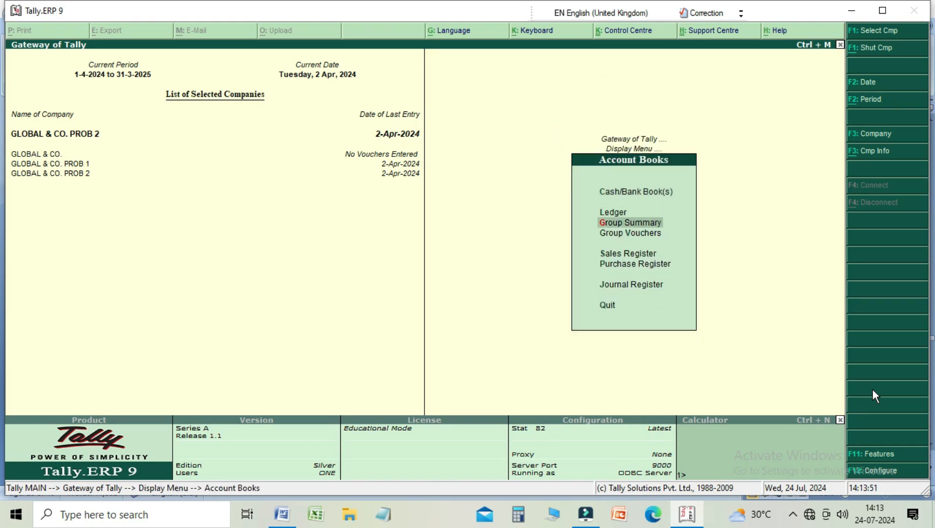
key("Down")
key("Up")
key("Up")
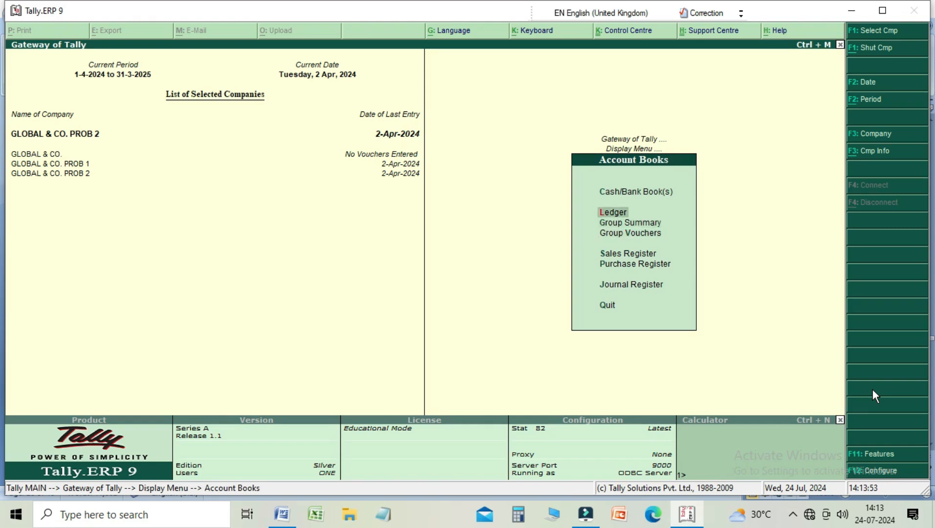
key("Return")
Step: Display the ledger vouchers of SONU TRADERS A/C, and return to the Gateway of Tally
key("Down")
key("Down")
key("Down")
key("Down")
key("Down")
key("Down")
key("Down")
key("Down")
key("Down")
key("Down")
key("Down")
key("Down")
key("Down")
key("Down")
key("Down")
key("Down")
key("Down")
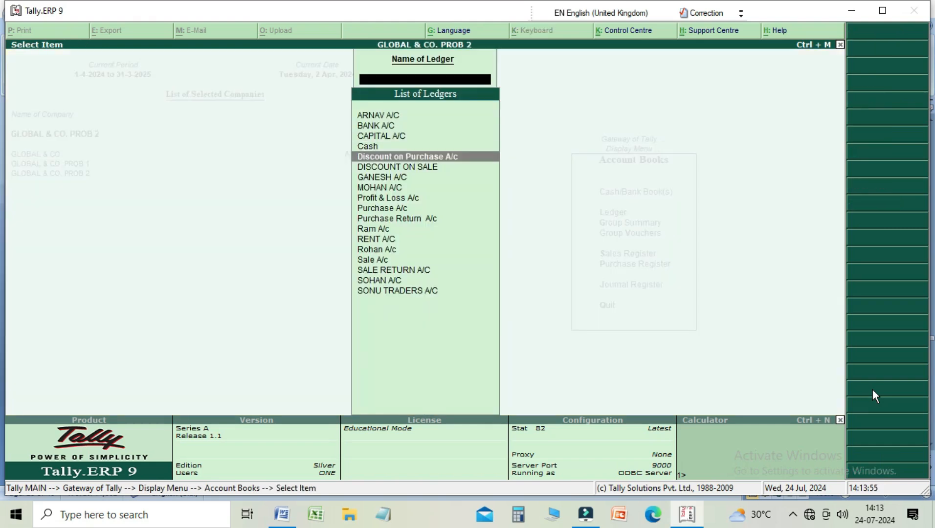
key("Return")
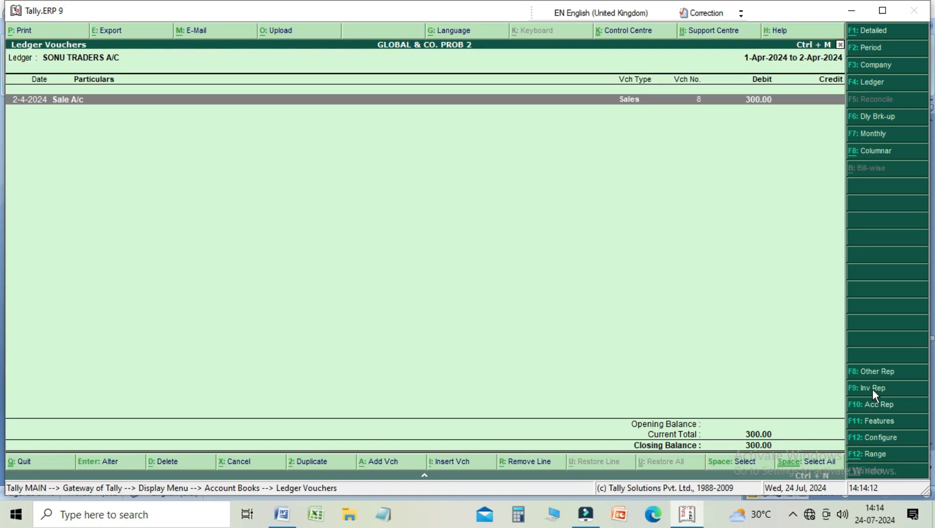
key("Escape")
key("Escape")
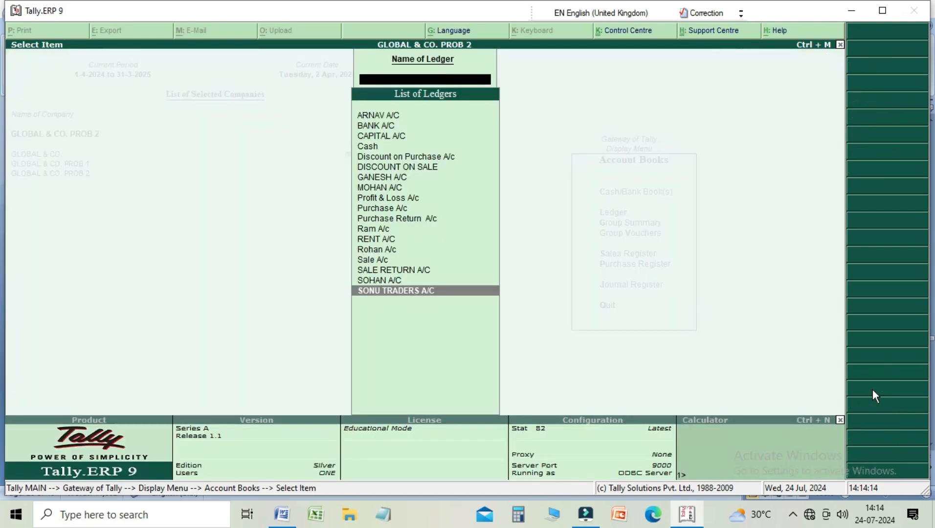
key("Escape")
key("Escape")
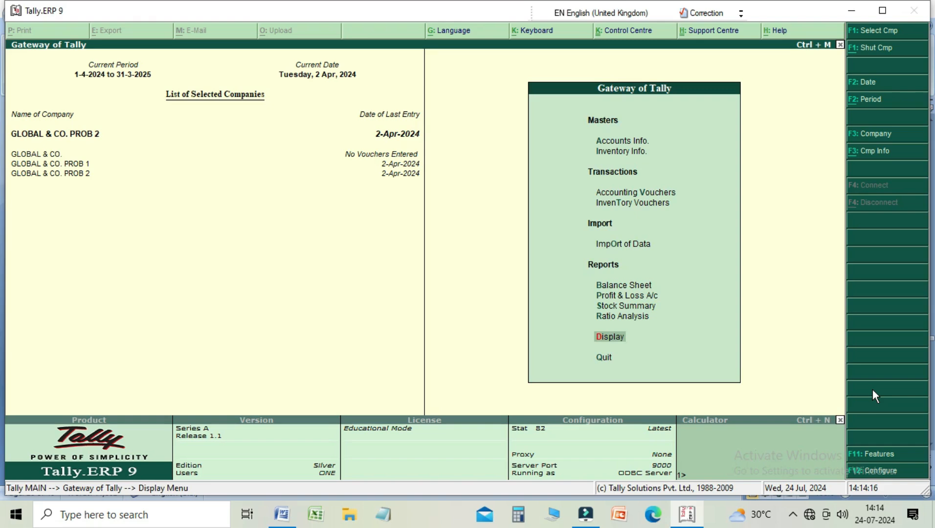
Step: Start a credit note in accounting voucher creation, and leave the reference empty
key("Down")
key("Down")
key("Down")
key("Down")
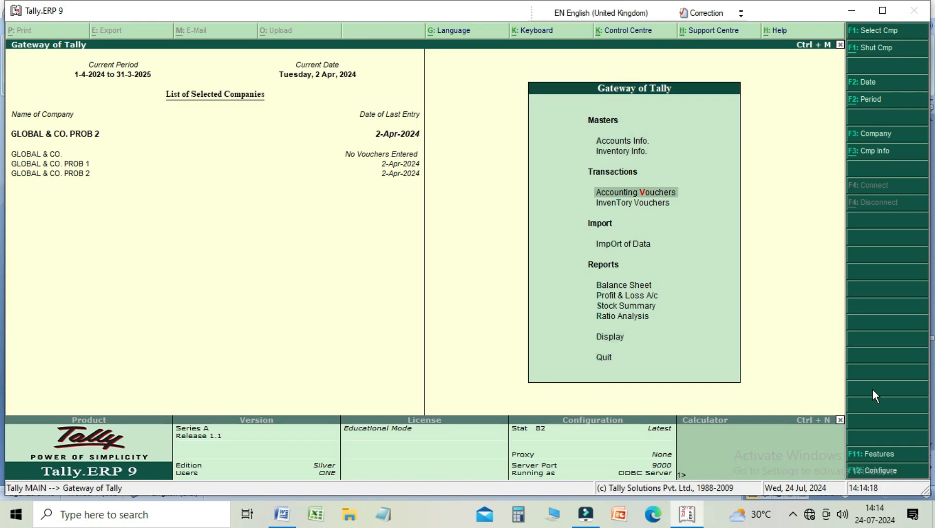
key("Return")
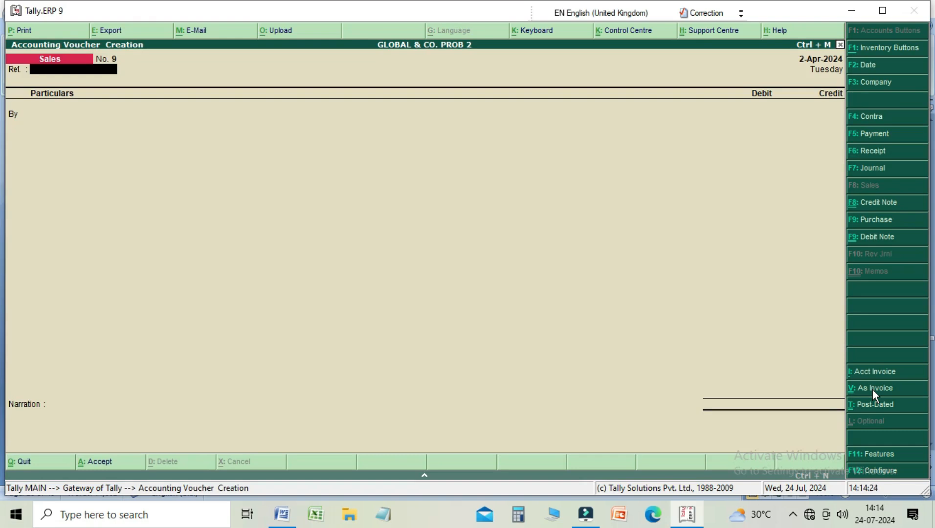
key("ctrl+F8")
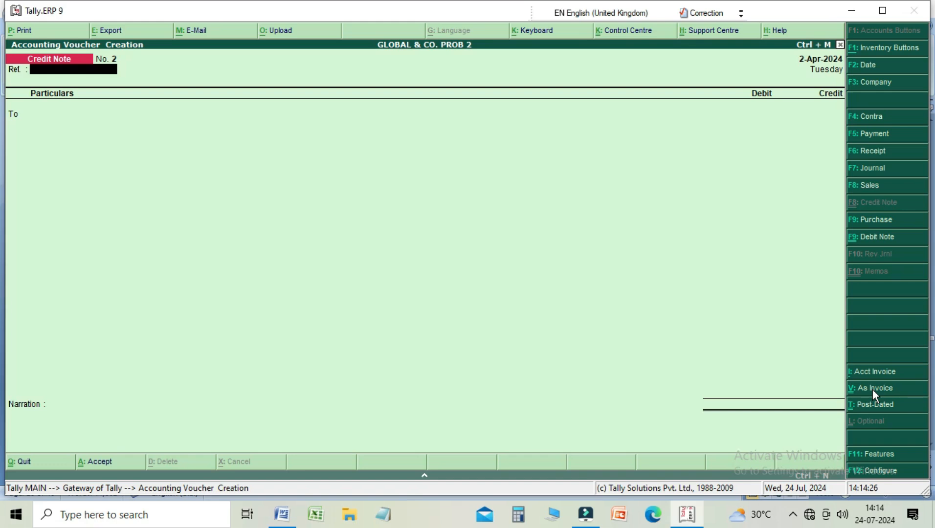
key("Return")
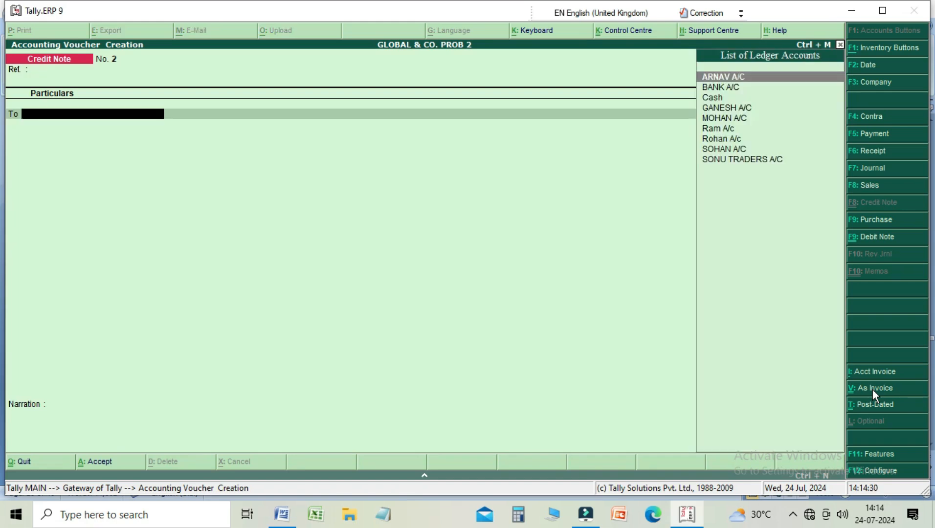
Step: Credit SONU TRADERS A/C with 100 in the credit note
key("Down")
key("Down")
key("Down")
key("Down")
key("Down")
key("Down")
key("Down")
key("Down")
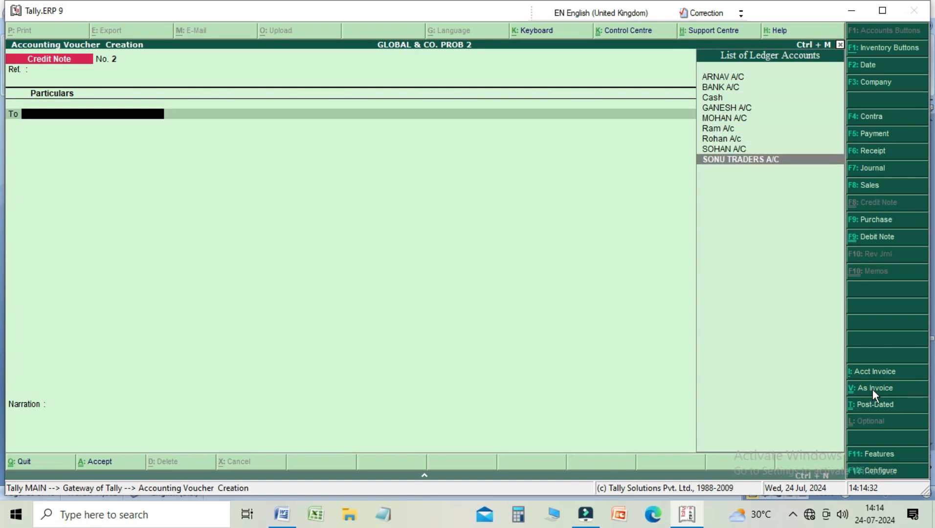
key("Return")
type("100")
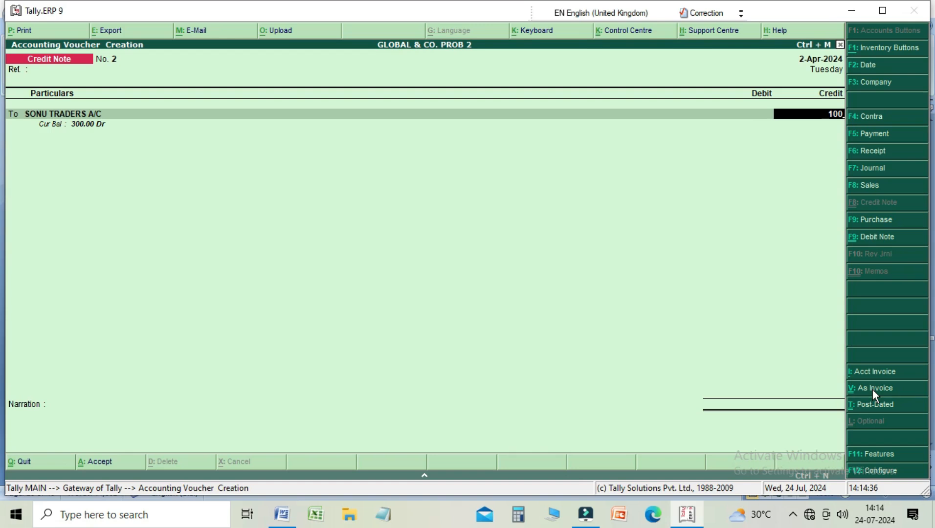
key("Return")
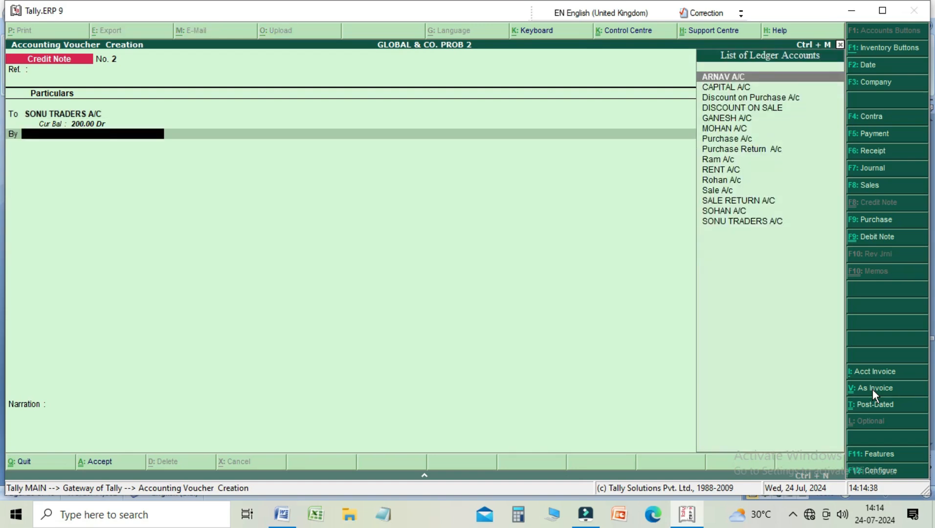
key("Down")
key("Down")
key("Down")
key("Down")
key("Down")
key("Down")
key("Down")
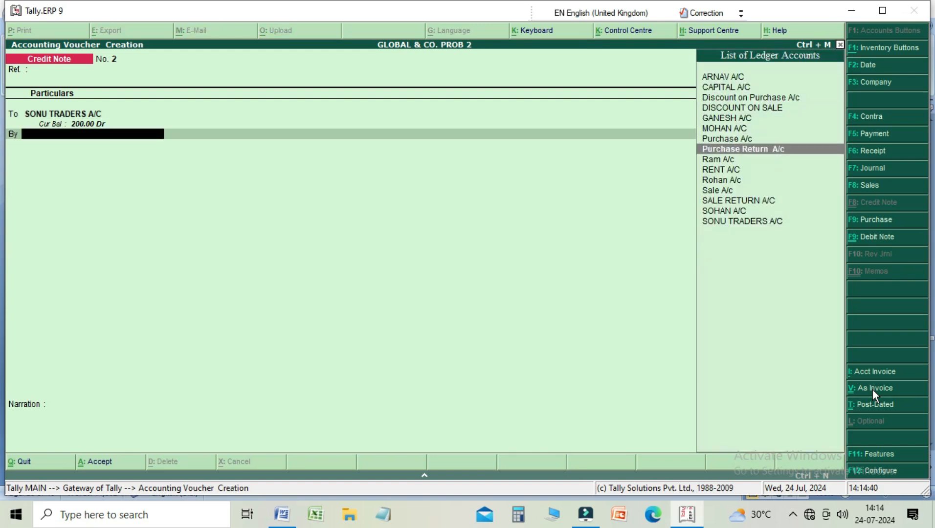
key("Down")
key("Down")
key("Up")
key("Up")
key("Up")
key("Up")
key("Up")
key("Up")
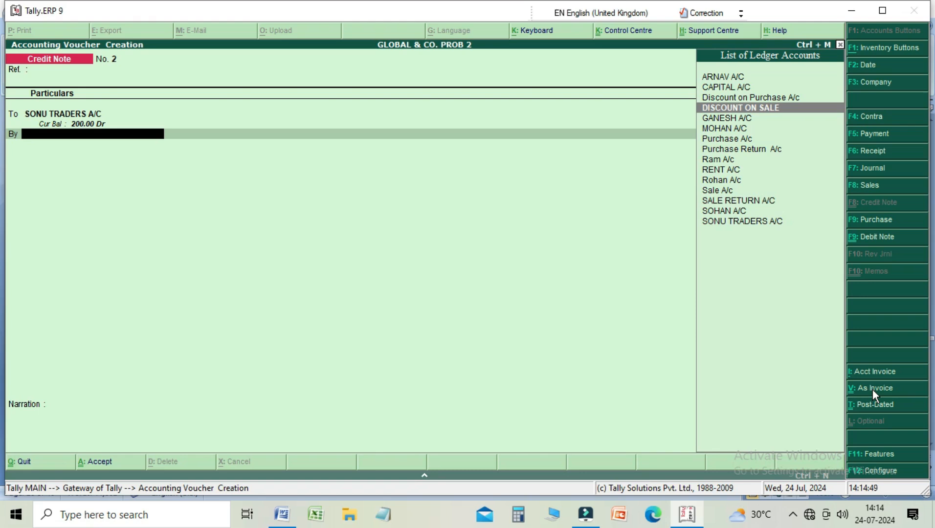
key("alt+c")
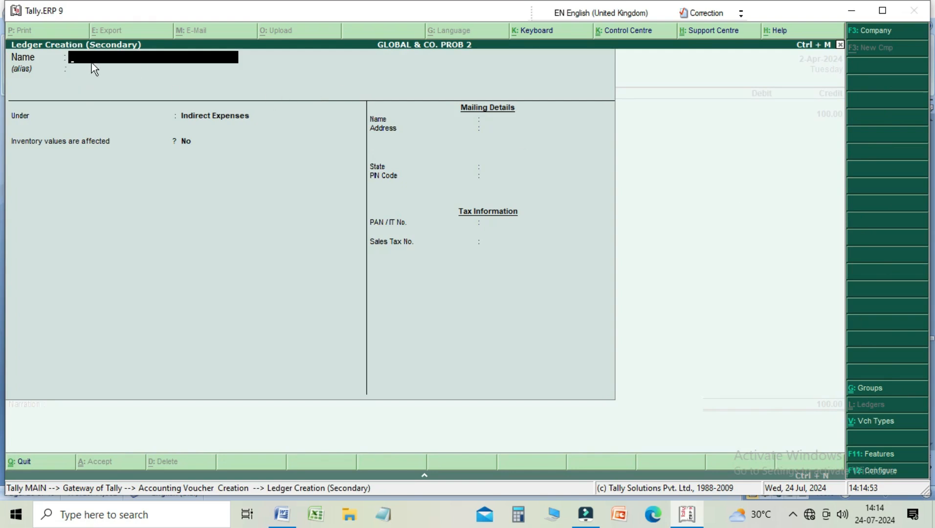
key("Escape")
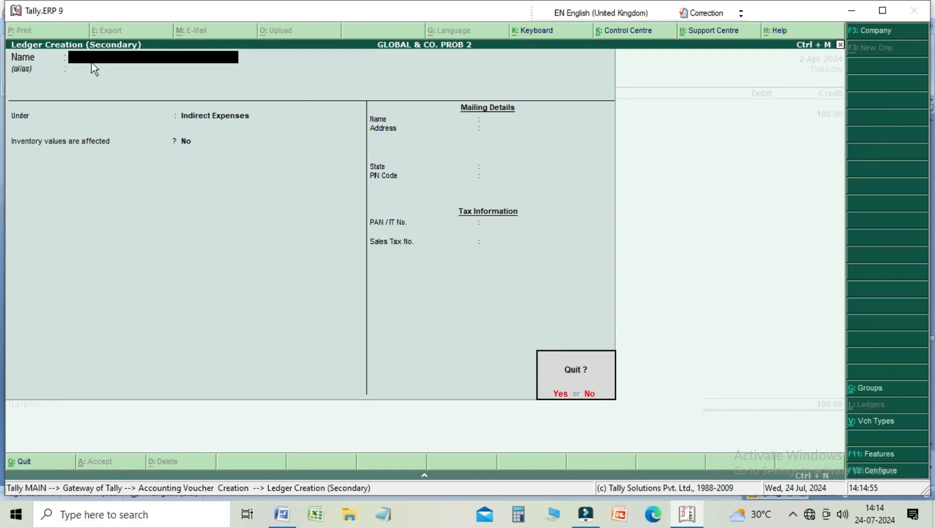
key("Return")
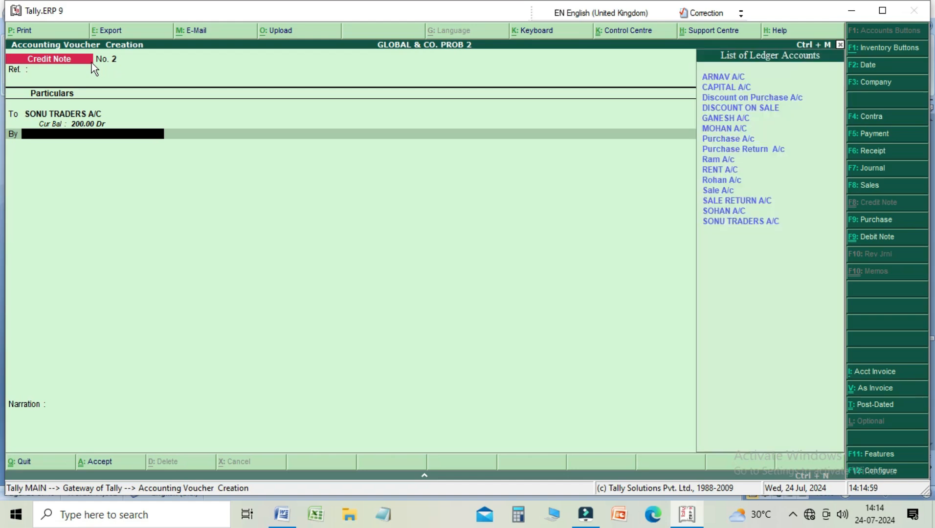
Step: Debit the DISCOUNT ON SALE ledger with 100.00 in the credit note
key("Down")
key("Down")
key("Down")
key("Down")
key("Down")
key("Down")
key("Down")
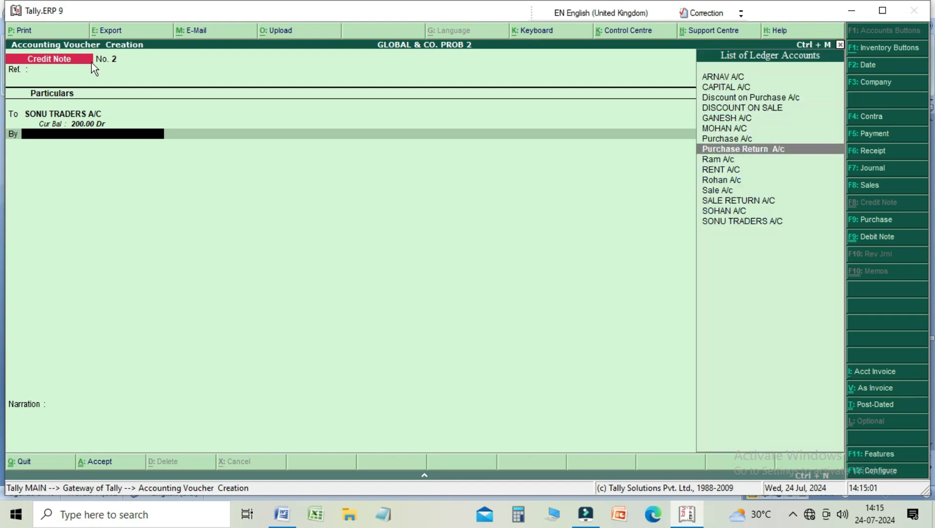
key("Down")
key("Down")
key("Up")
key("Up")
key("Up")
key("Up")
key("Up")
key("Up")
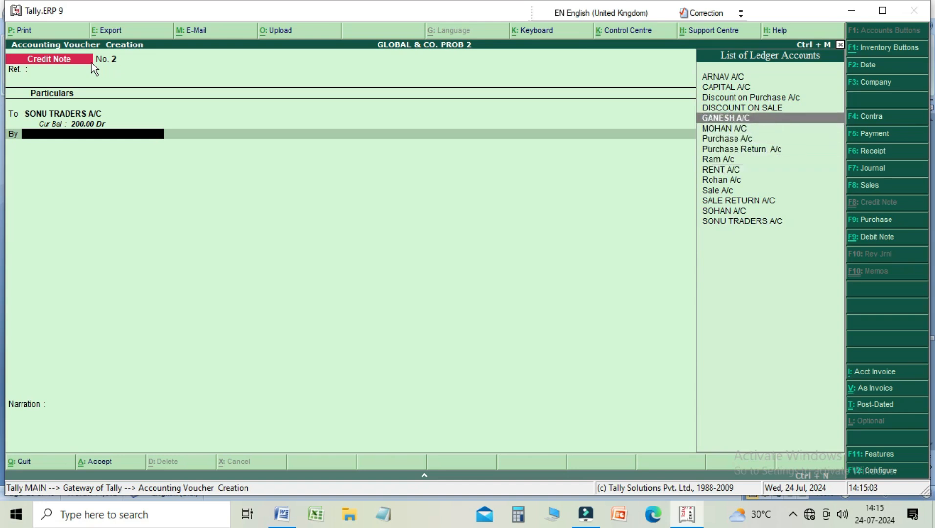
key("Return")
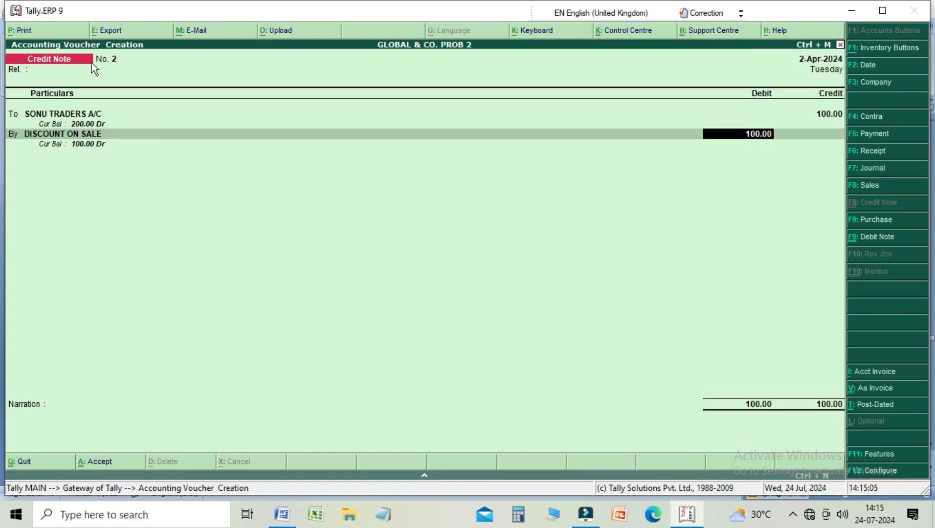
key("Return")
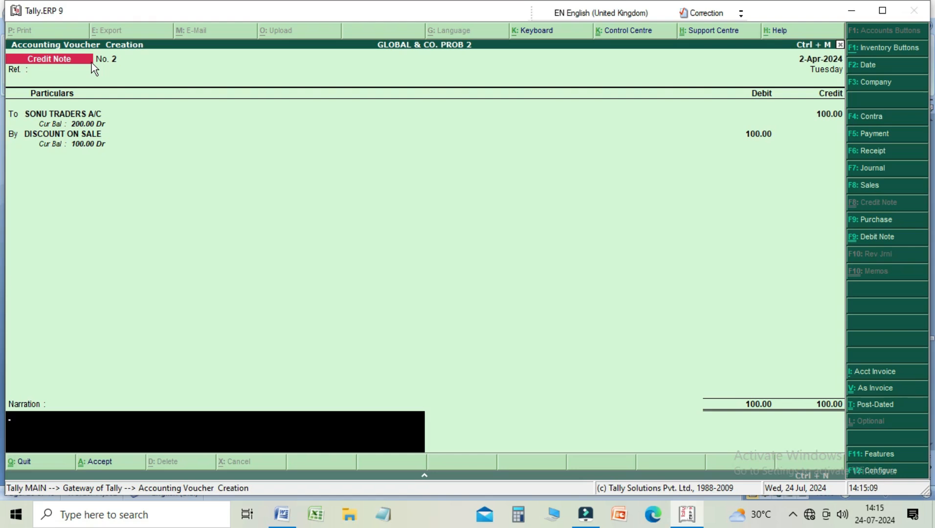
Step: Save the credit note with an empty narration, and quit voucher creation
key("Return")
key("Return")
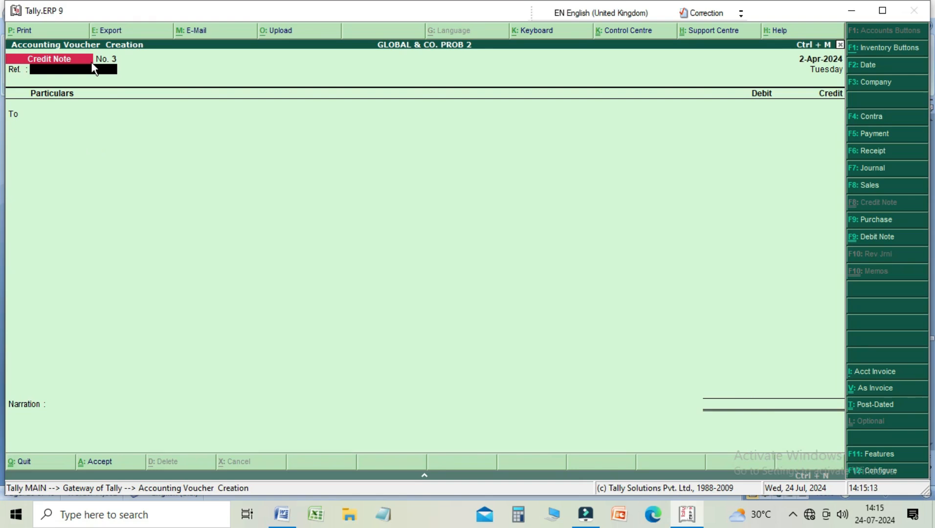
key("Escape")
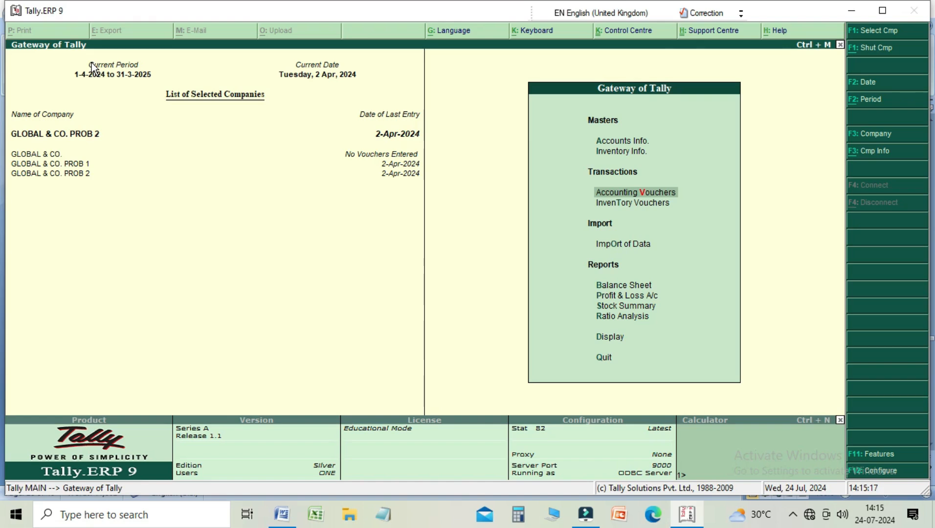
Step: Open the list of ledgers in the account books to check the effect of the discount credit note
key("Down")
key("Down")
key("Down")
key("Down")
key("Down")
key("Down")
key("Down")
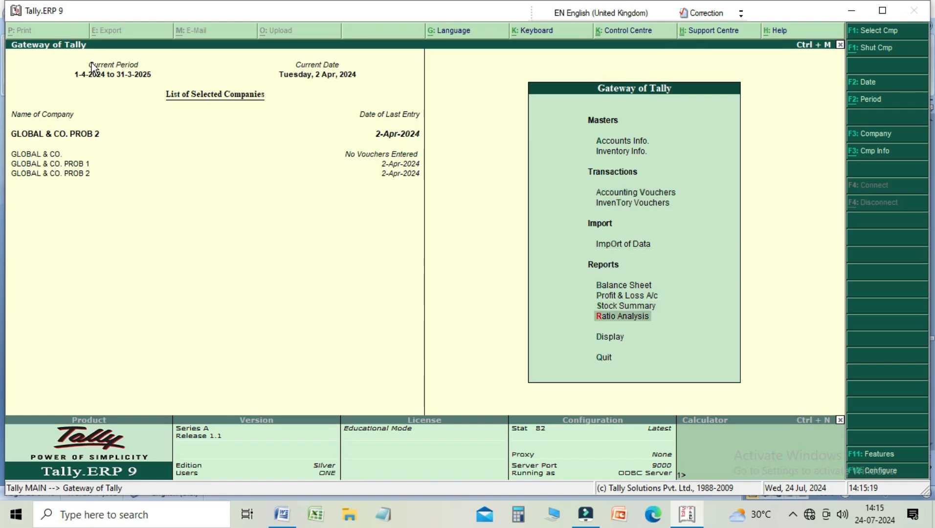
key("Return")
key("Down")
key("Down")
key("Return")
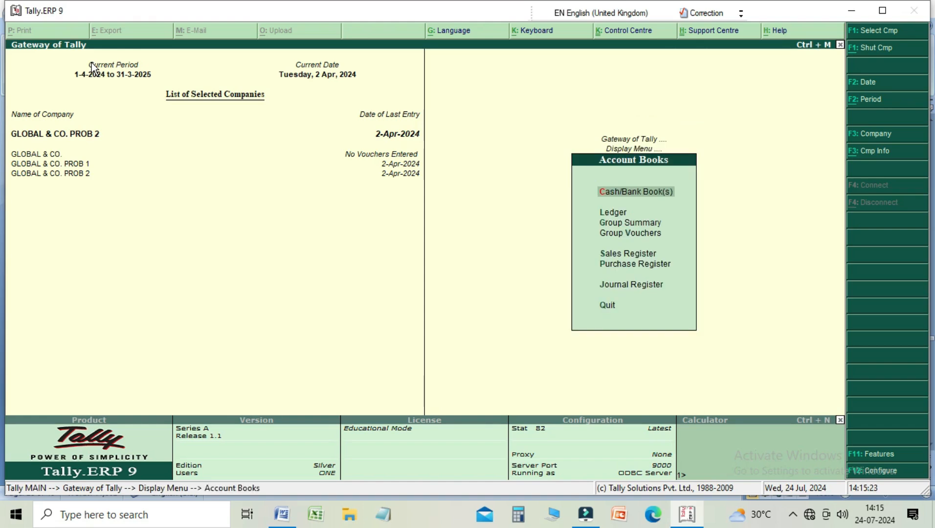
key("Down")
key("Return")
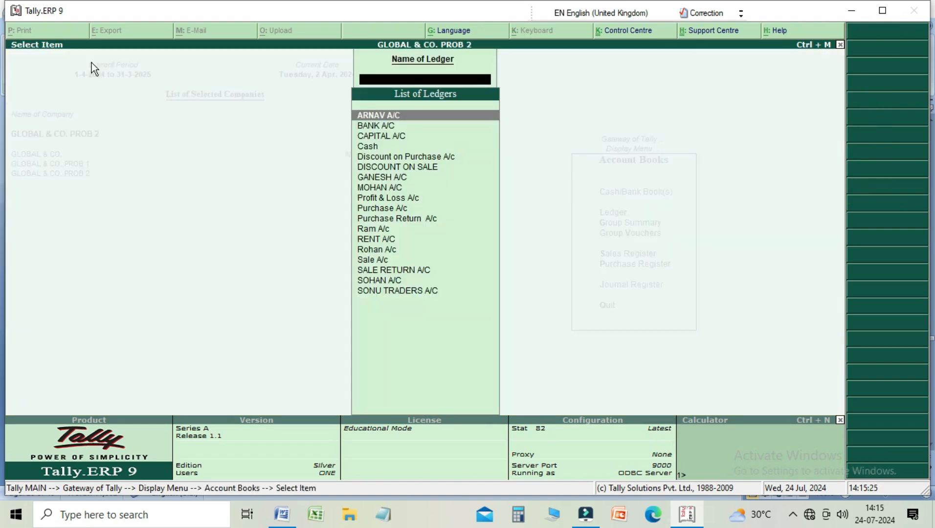
Step: Display the ledger vouchers of SONU TRADERS A/C to examine the sale and discount entries, and return to the Gateway of Tally
key("Down")
key("Down")
key("Down")
key("Down")
key("Down")
key("Down")
key("Down")
key("Down")
key("Down")
key("Down")
key("Down")
key("Down")
key("Down")
key("Down")
key("Down")
key("Down")
key("Down")
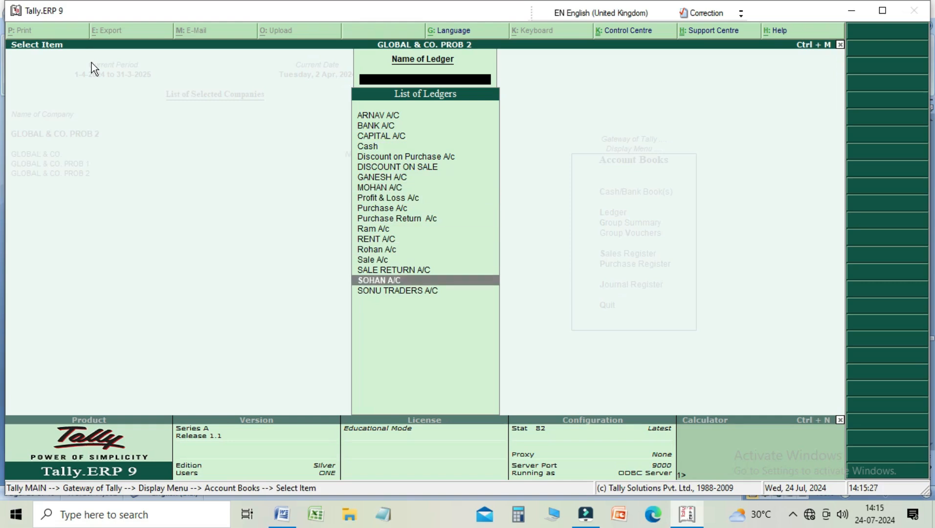
key("Return")
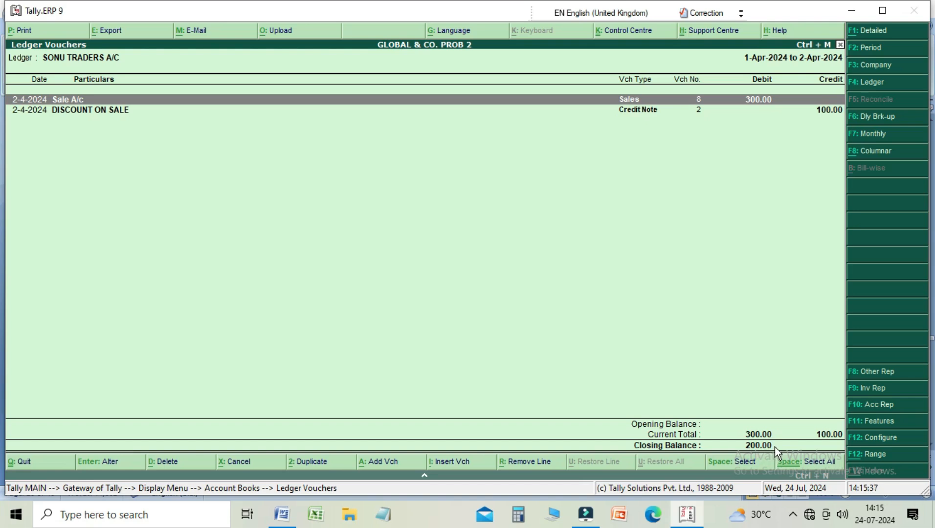
key("Down")
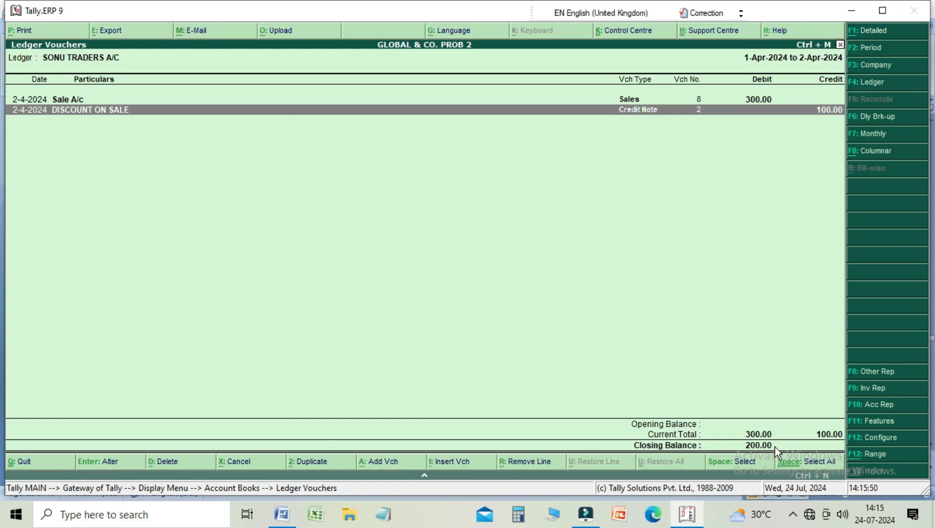
key("Escape")
key("Escape")
key("Escape")
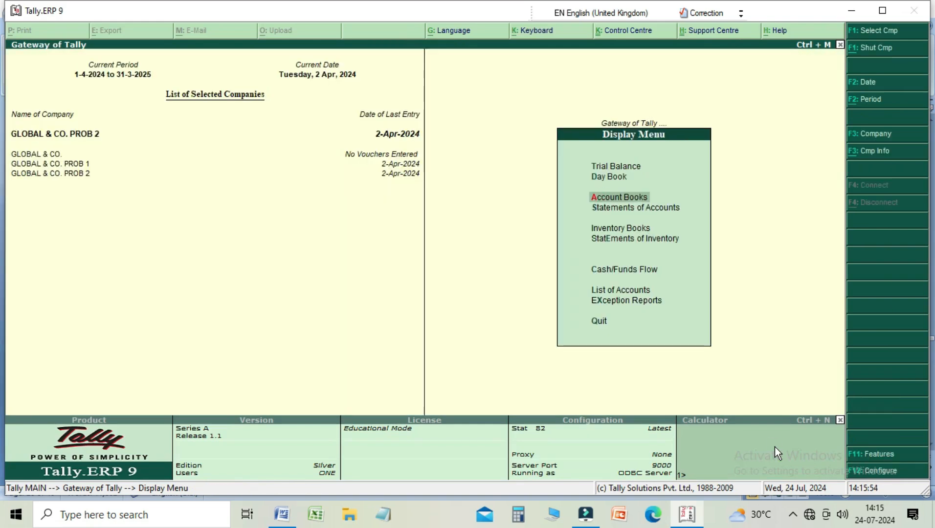
key("Escape")
Step: Open accounting voucher creation from the Gateway of Tally
key("Down")
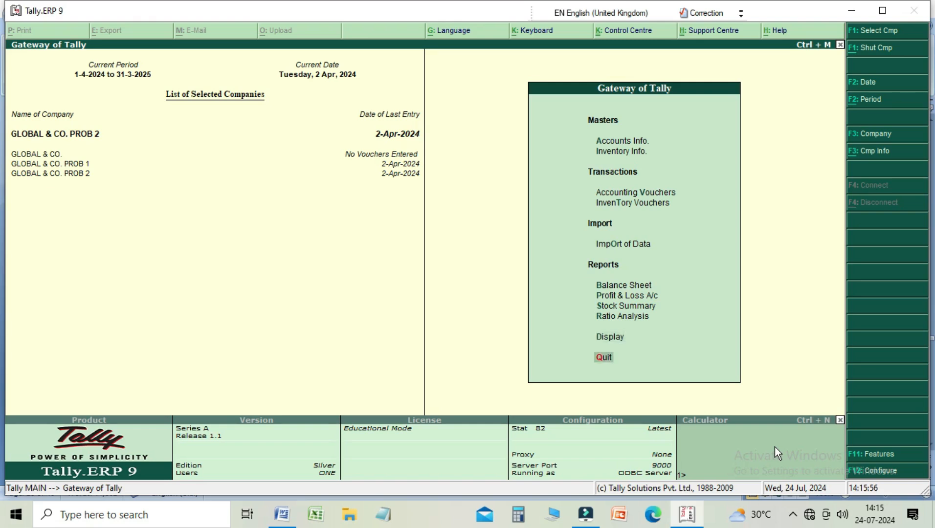
key("Up")
key("Up")
key("Up")
key("Up")
key("Up")
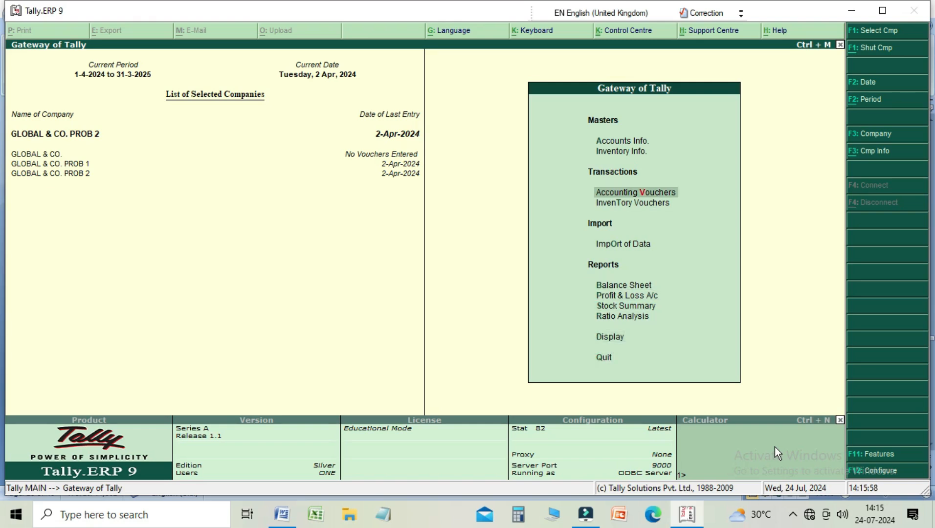
key("Return")
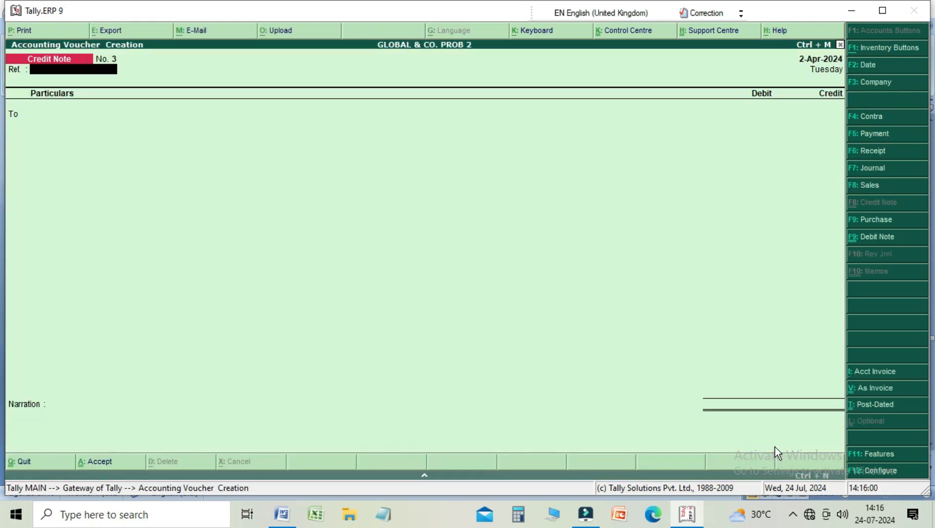